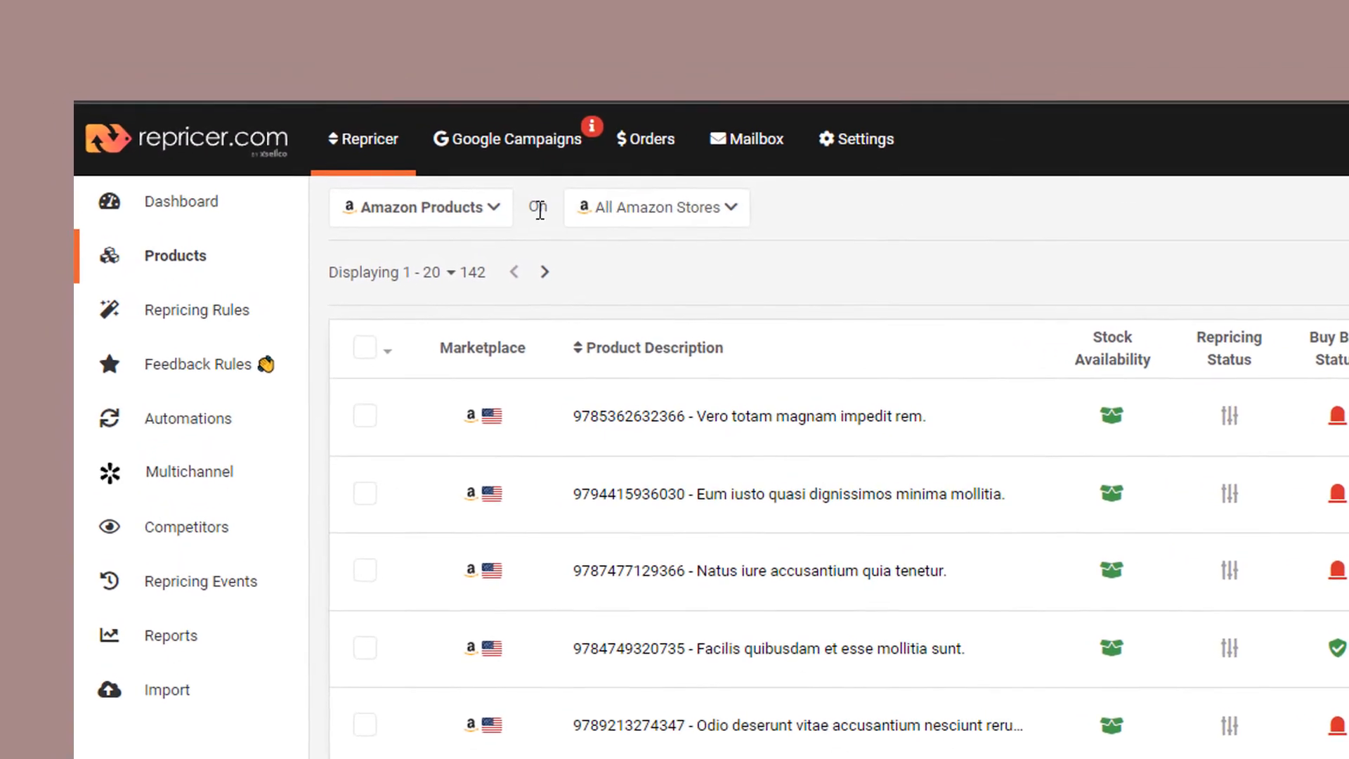
Step: Examine the available sales channels and Amazon store options for the product list
left_click(460, 197)
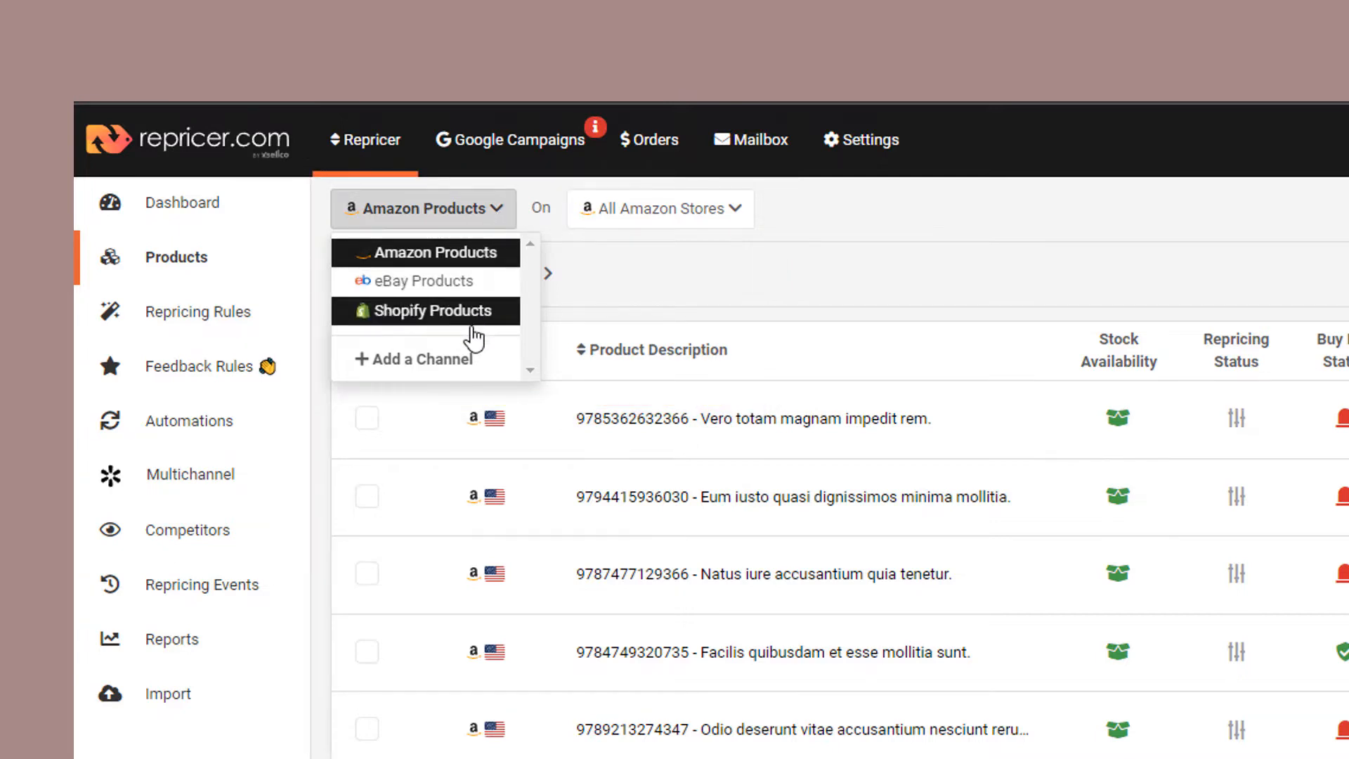
left_click(496, 222)
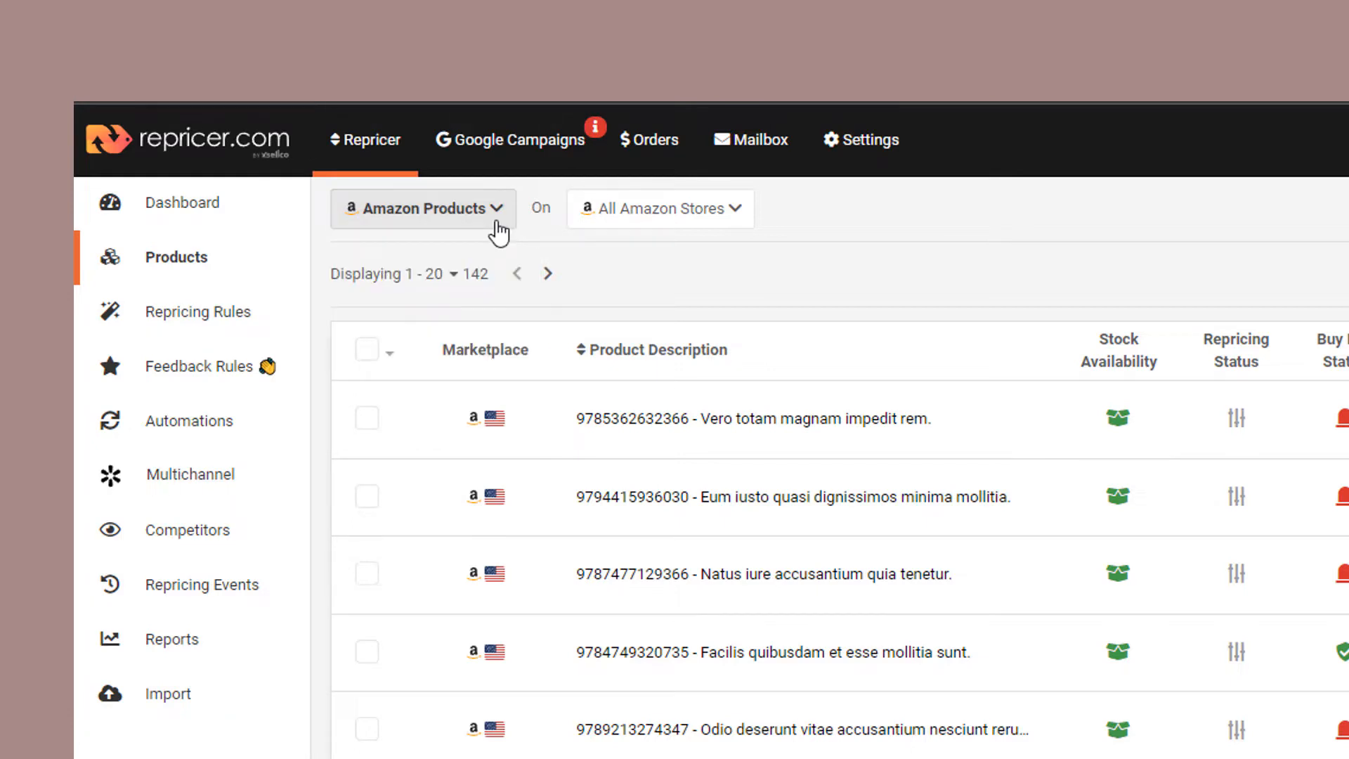
left_click(678, 212)
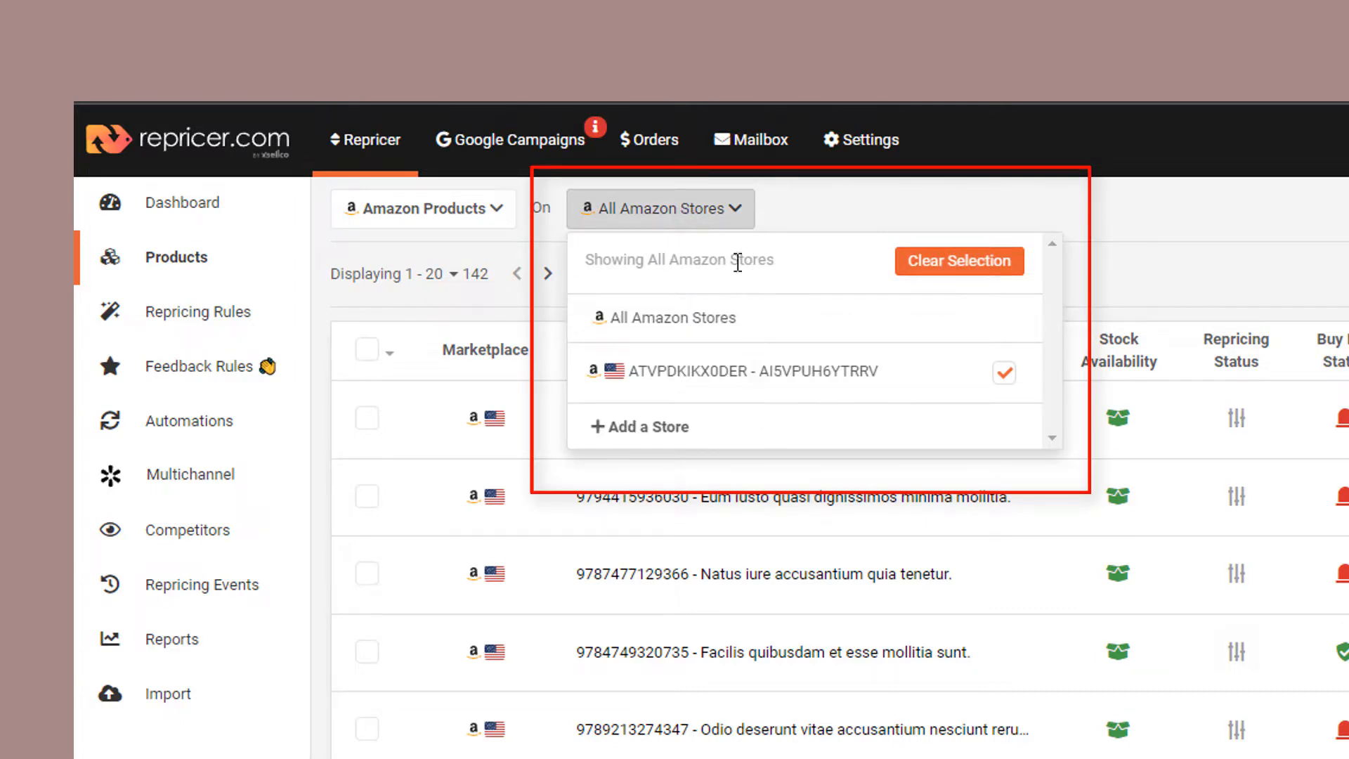
left_click(742, 223)
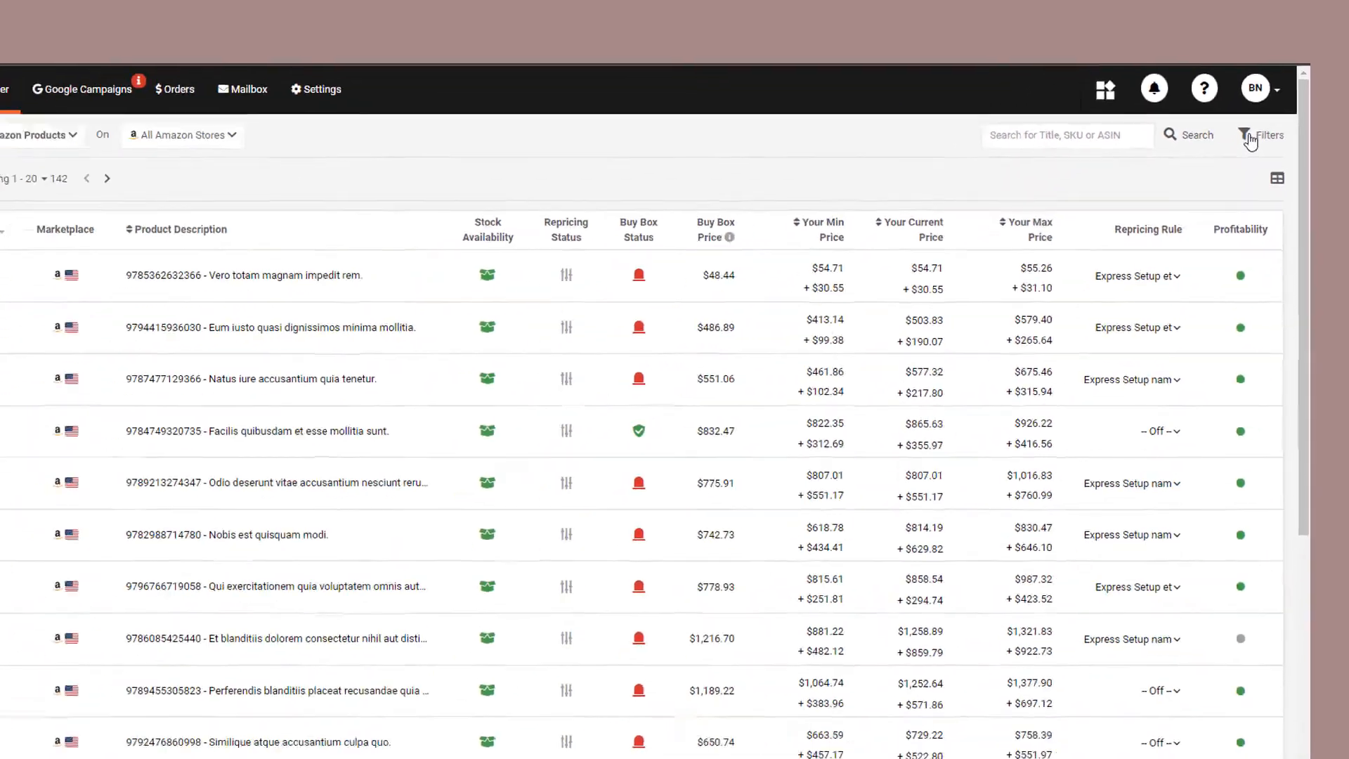
Step: Examine the popular, repricing and product filter options available for the product list
left_click(1194, 206)
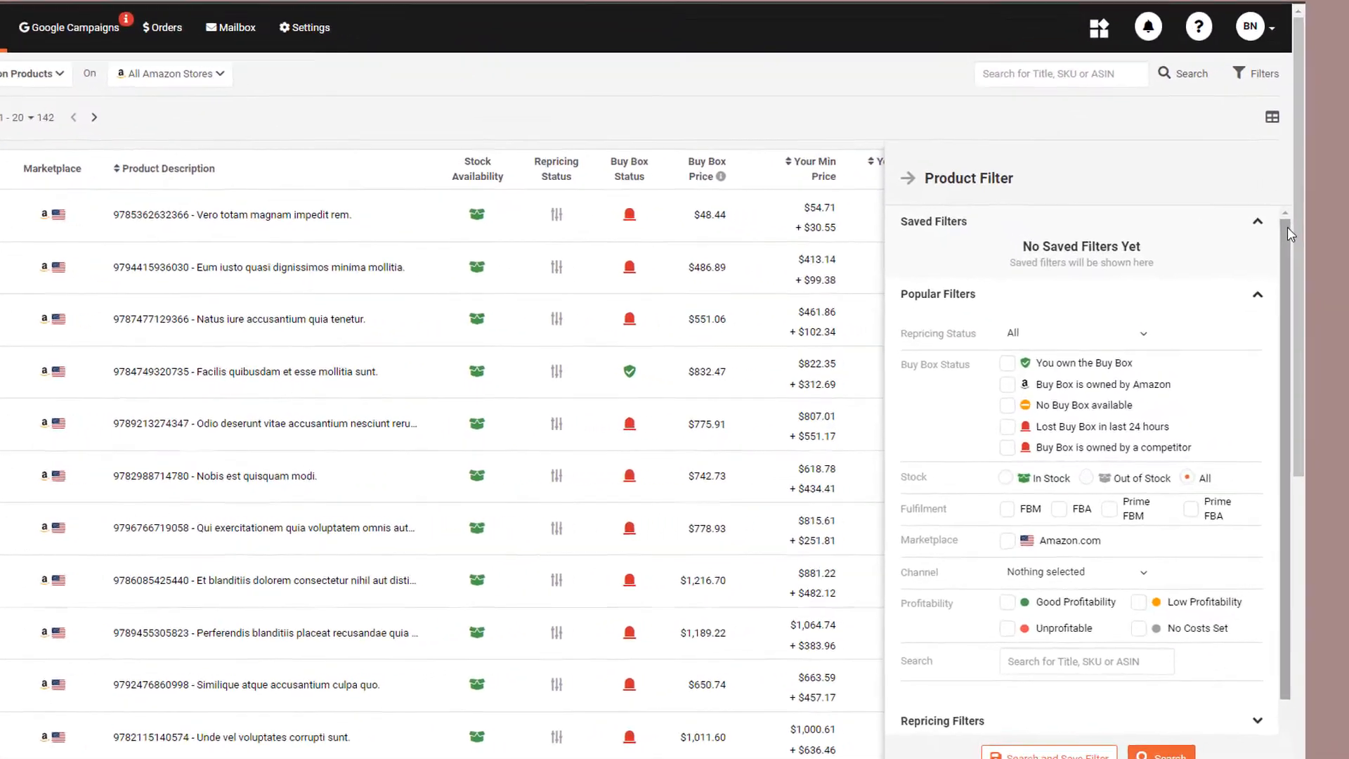
left_click_drag(1296, 256, 1297, 273)
left_click_drag(1255, 180, 1249, 242)
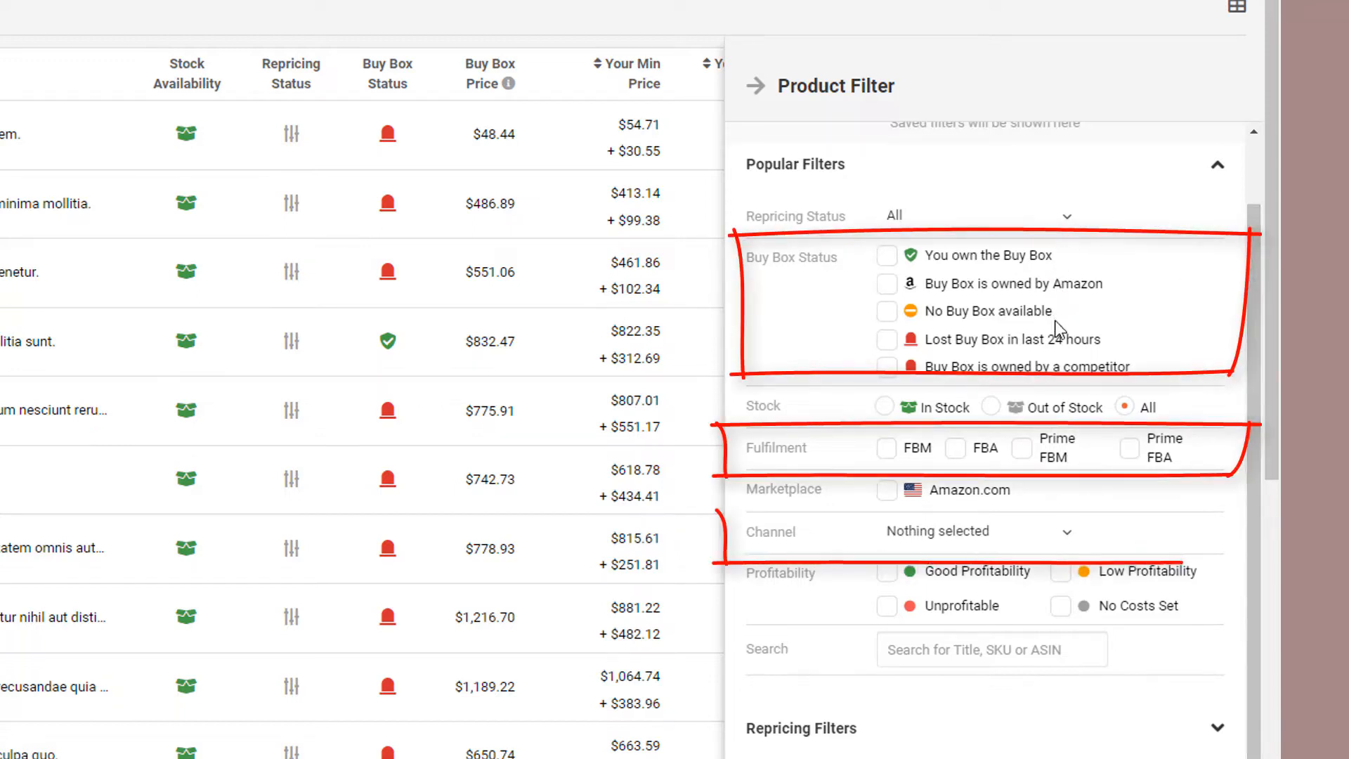
left_click(1218, 728)
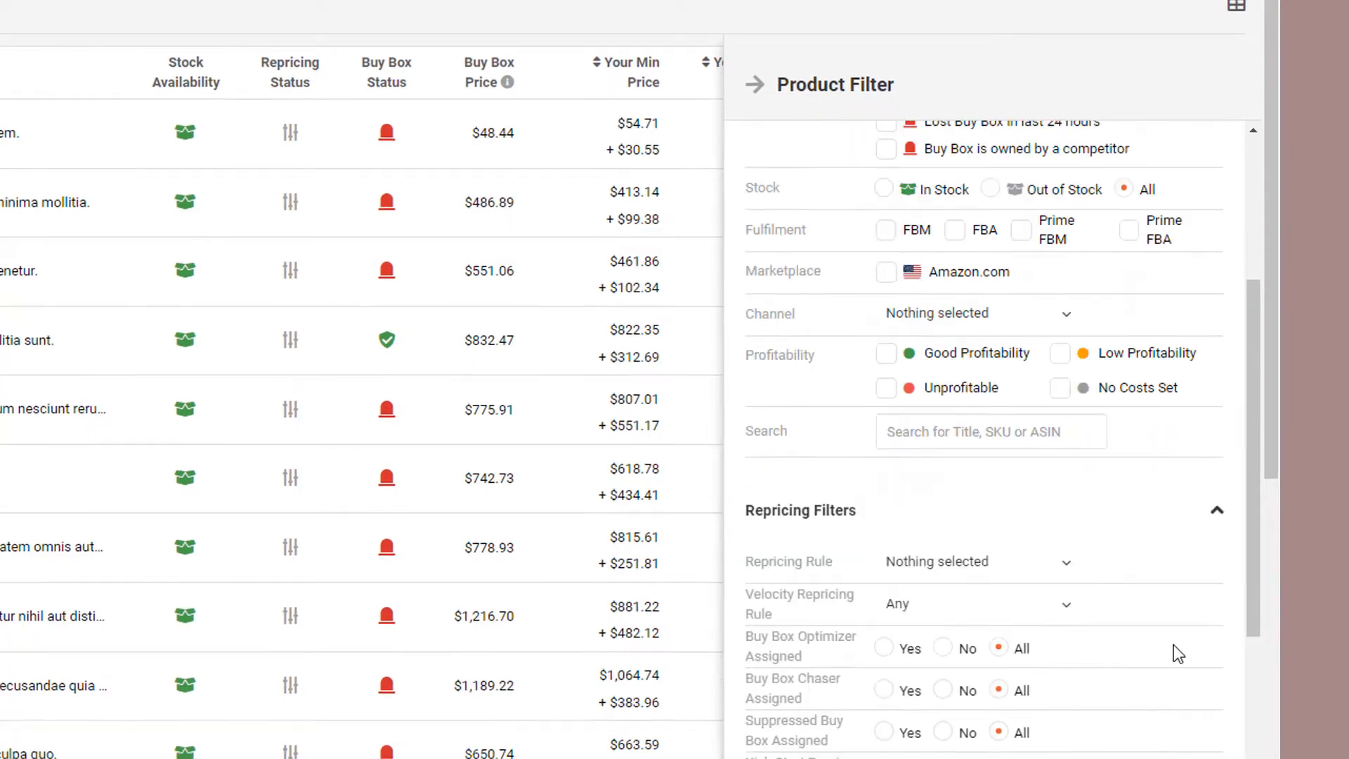
scroll(1173, 643, "down", 4)
scroll(1117, 266, "down", 1)
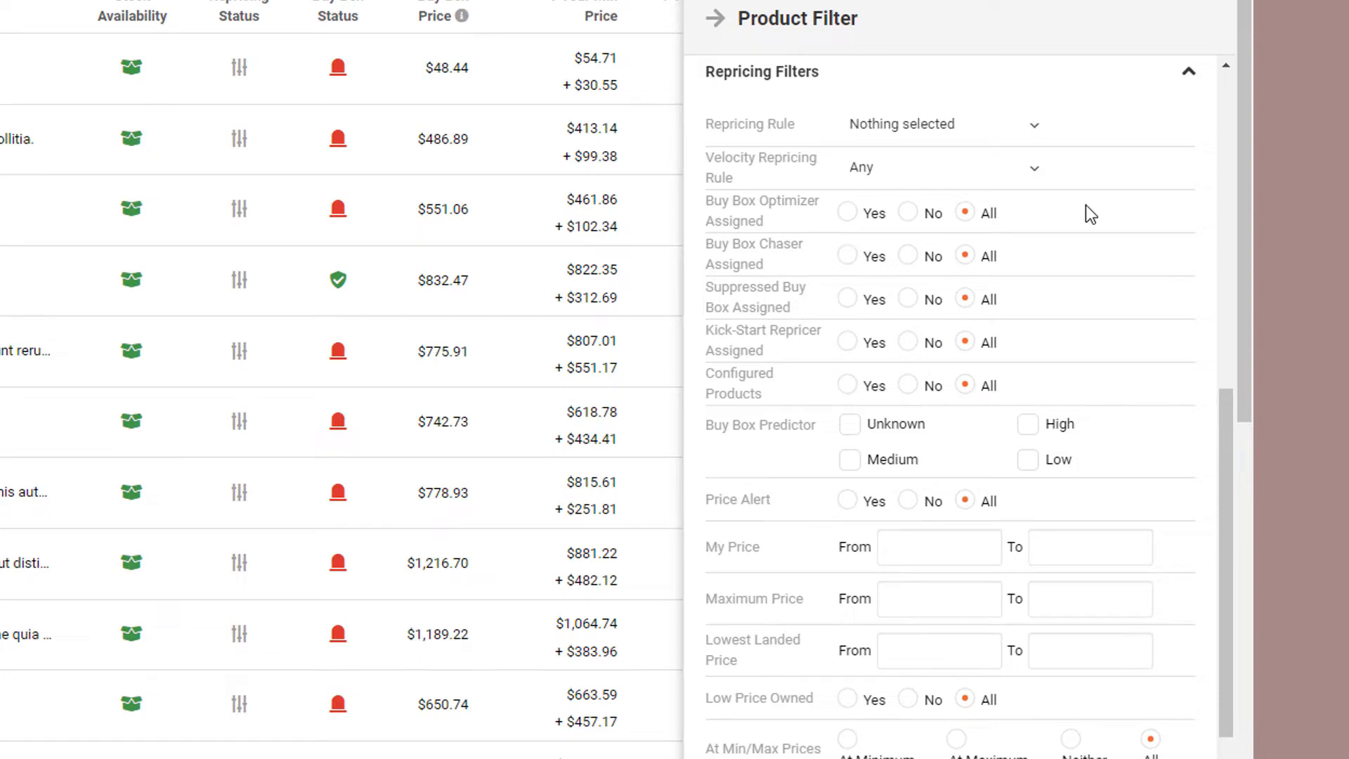
scroll(1087, 213, "down", 2)
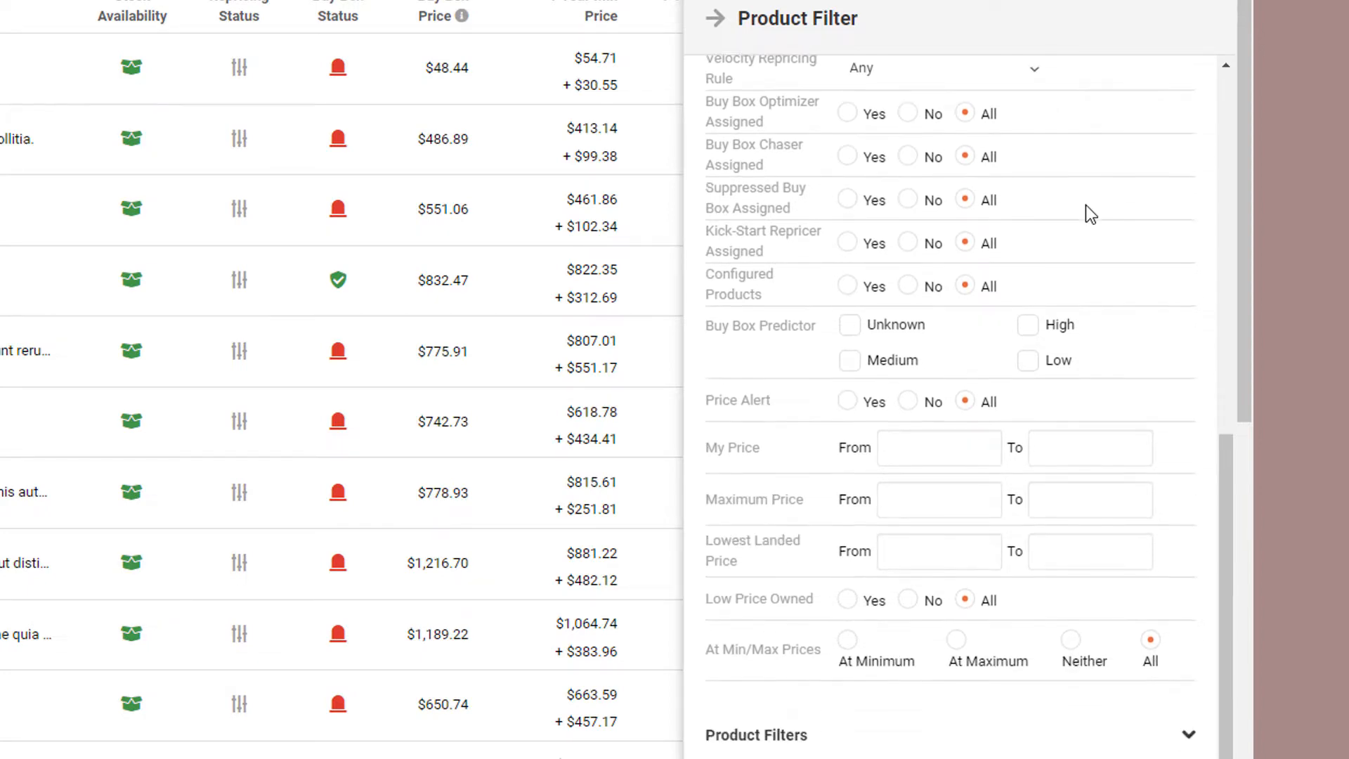
left_click(1100, 730)
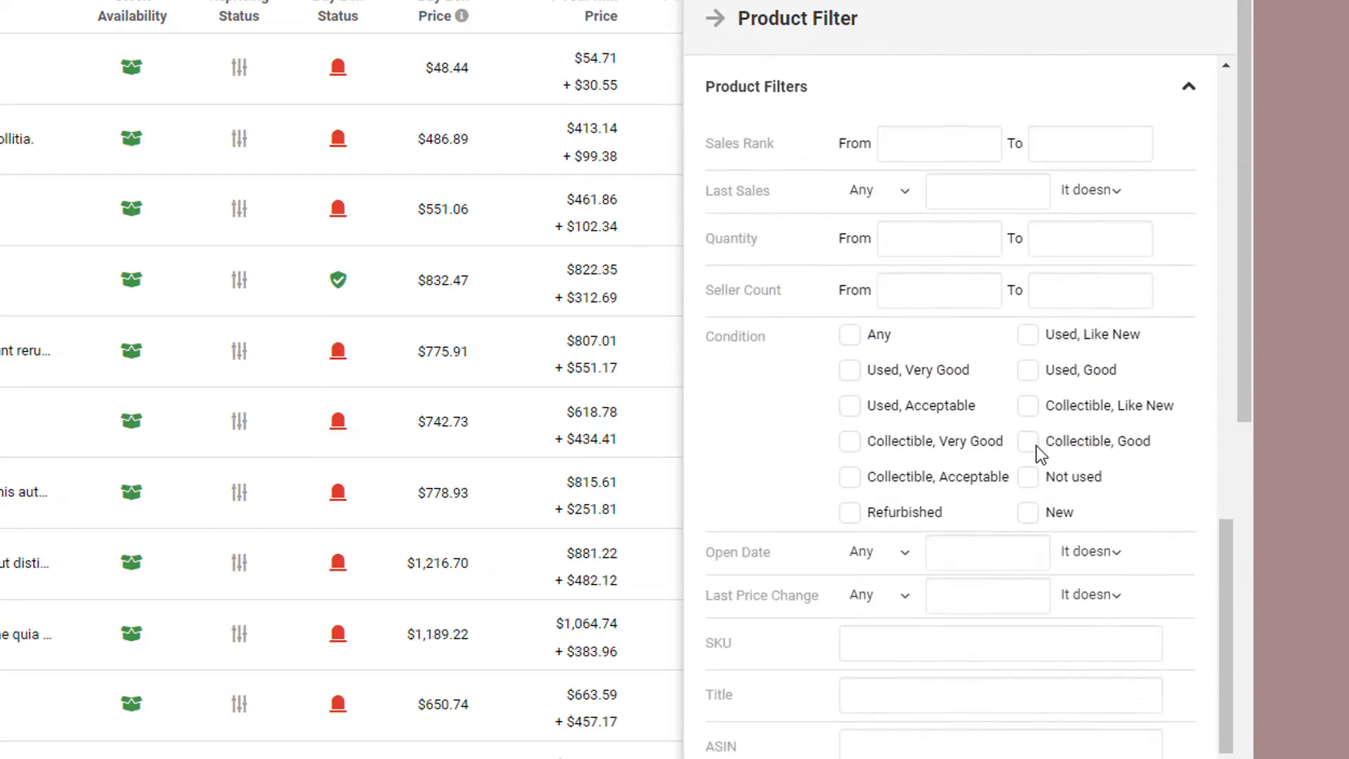
scroll(1065, 219, "down", 5)
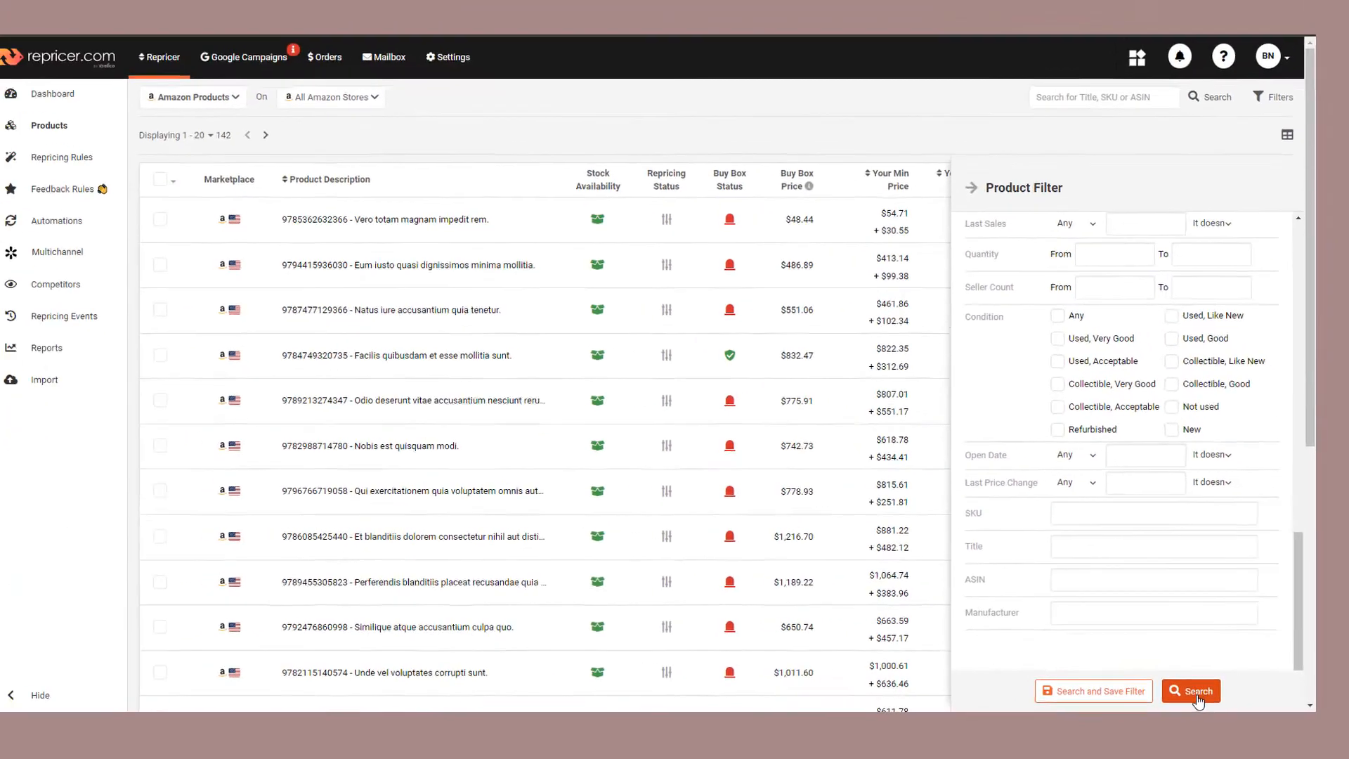
left_click(982, 204)
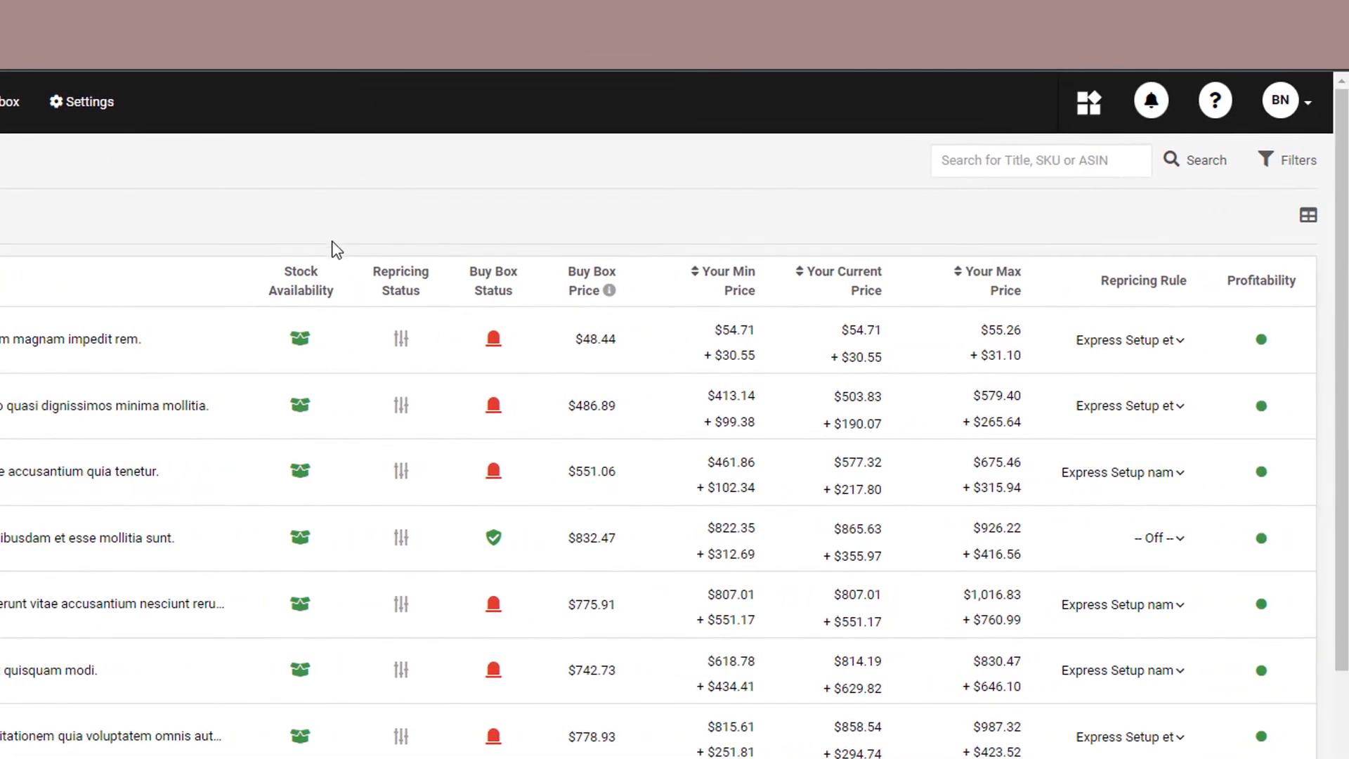
Step: Add the Costs column to the product table and save the column layout
left_click(1307, 219)
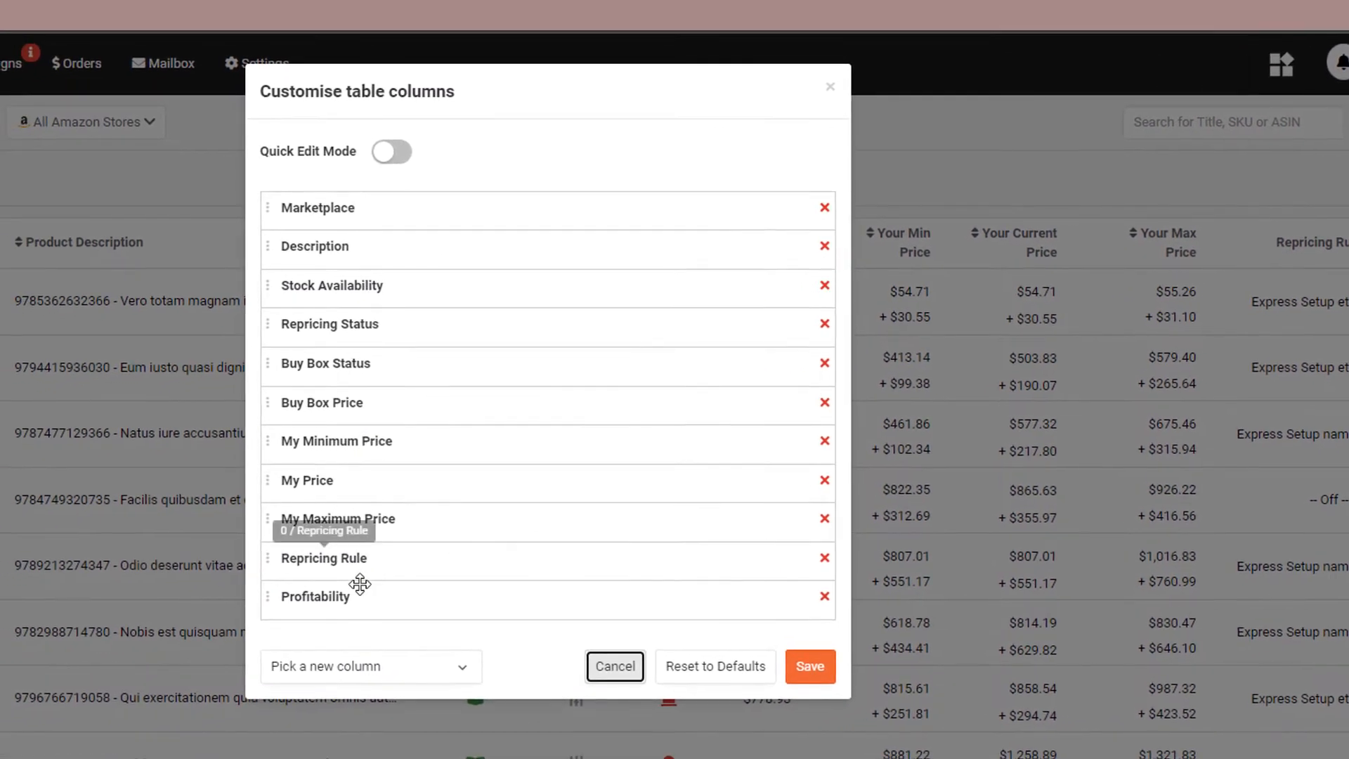
left_click(252, 699)
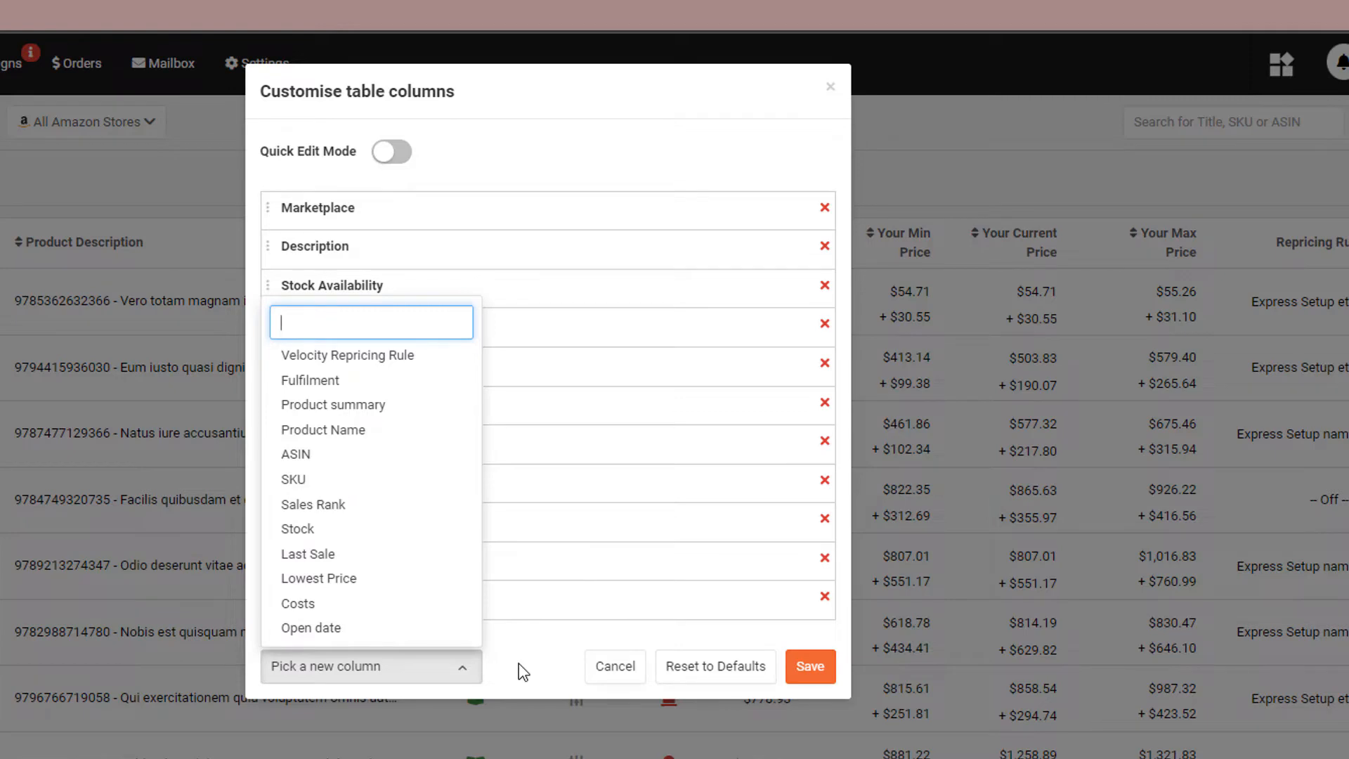
left_click(392, 603)
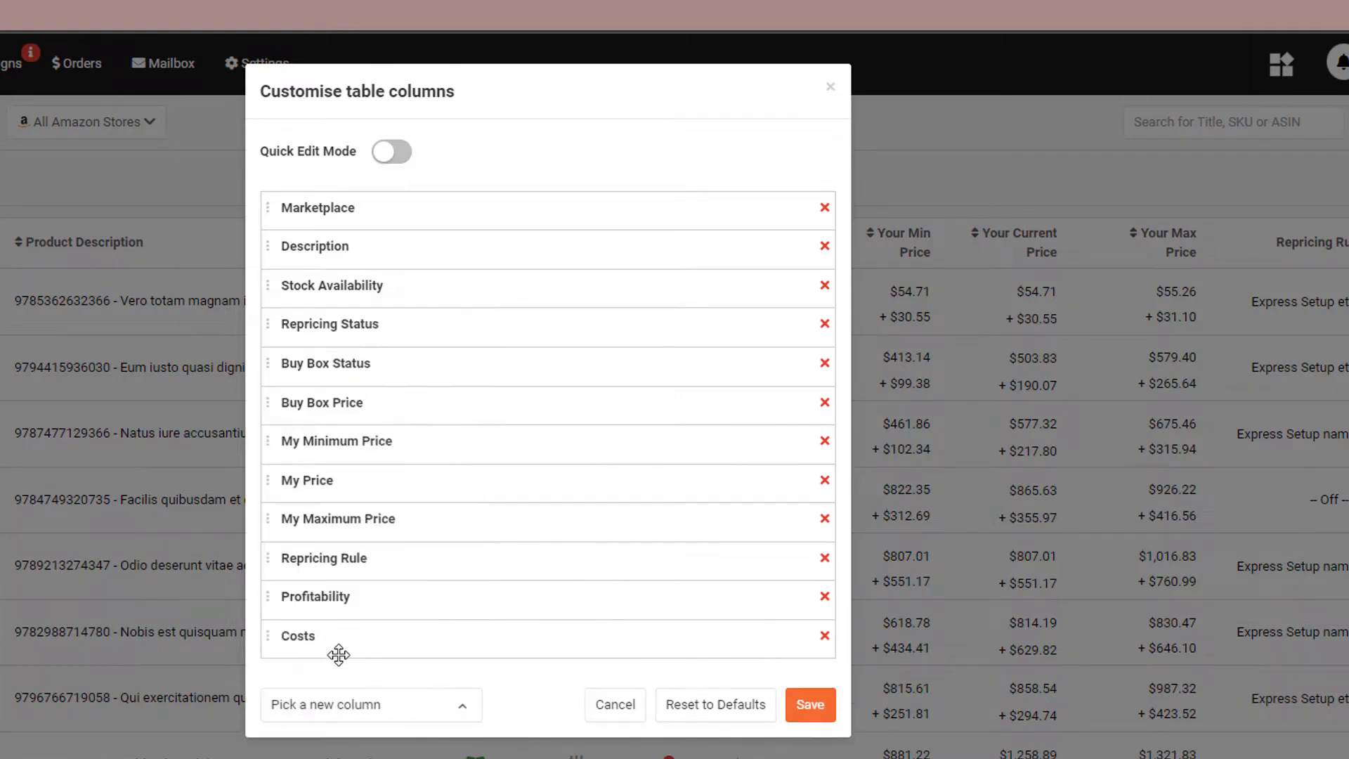
left_click(801, 705)
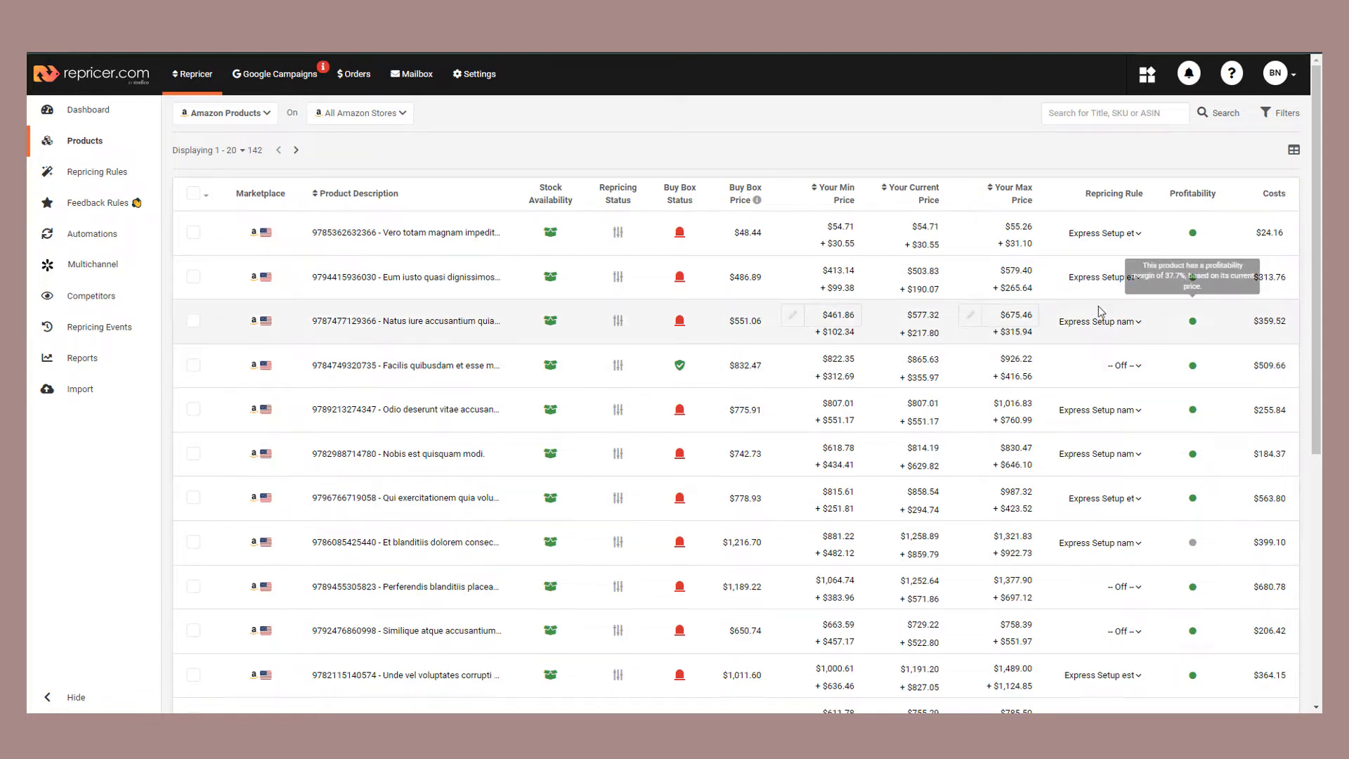
Step: Set the minimum price of the first product, Vero totam magnam impedit rem., to $100
left_click(829, 231)
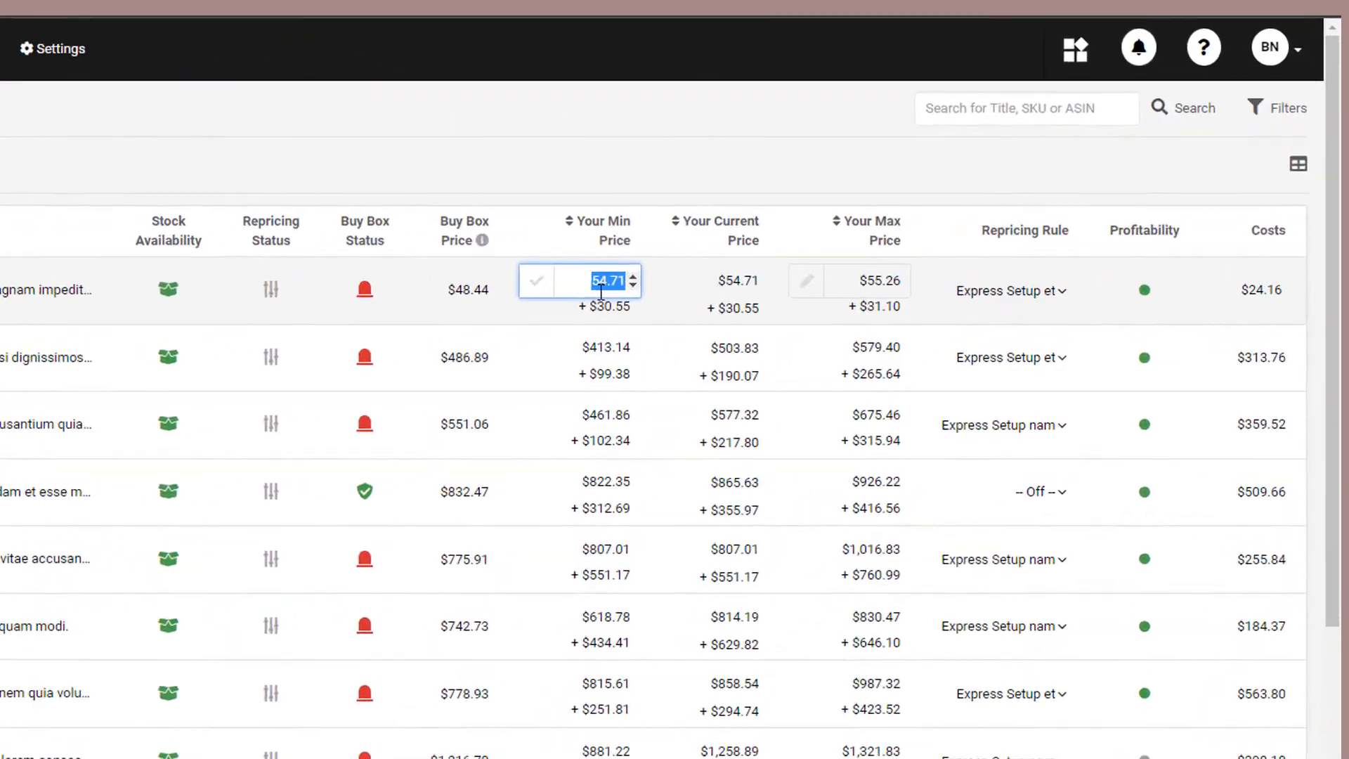
type("100")
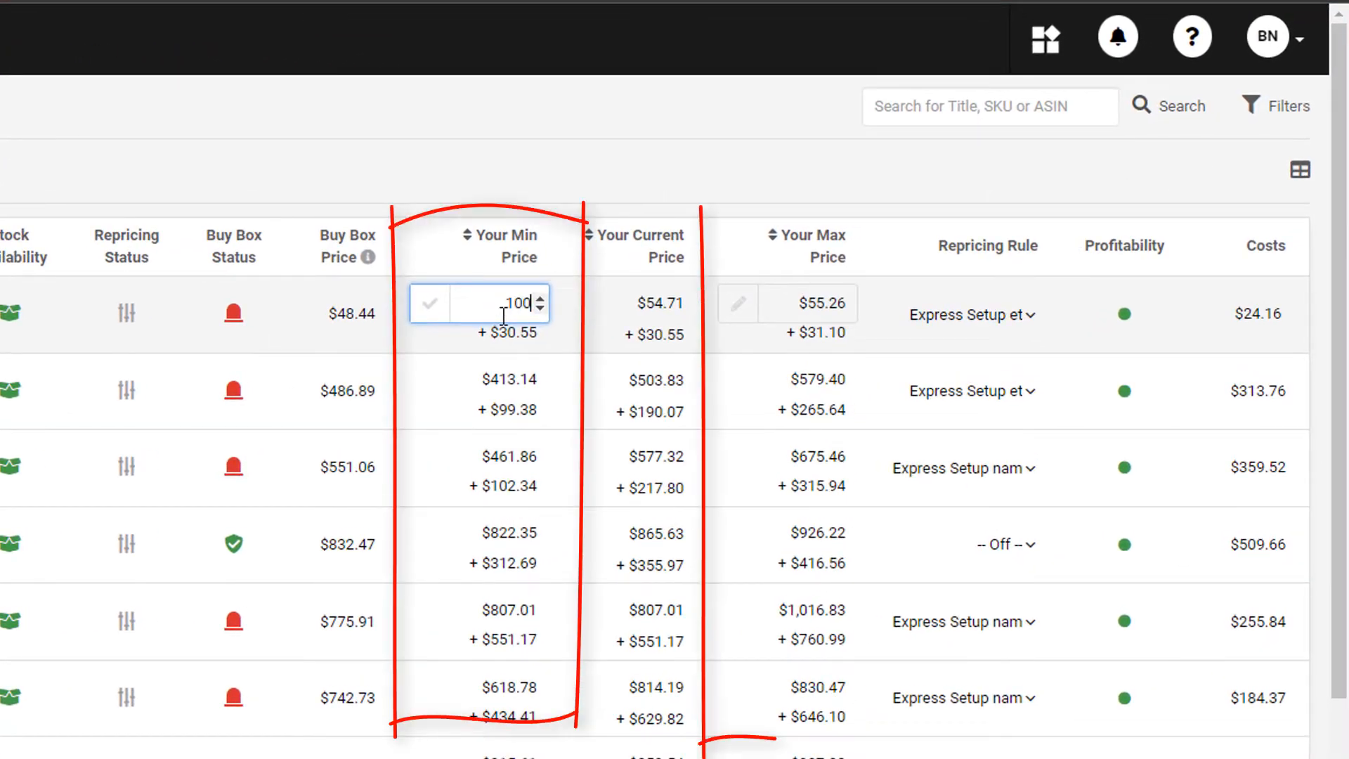
key("Return")
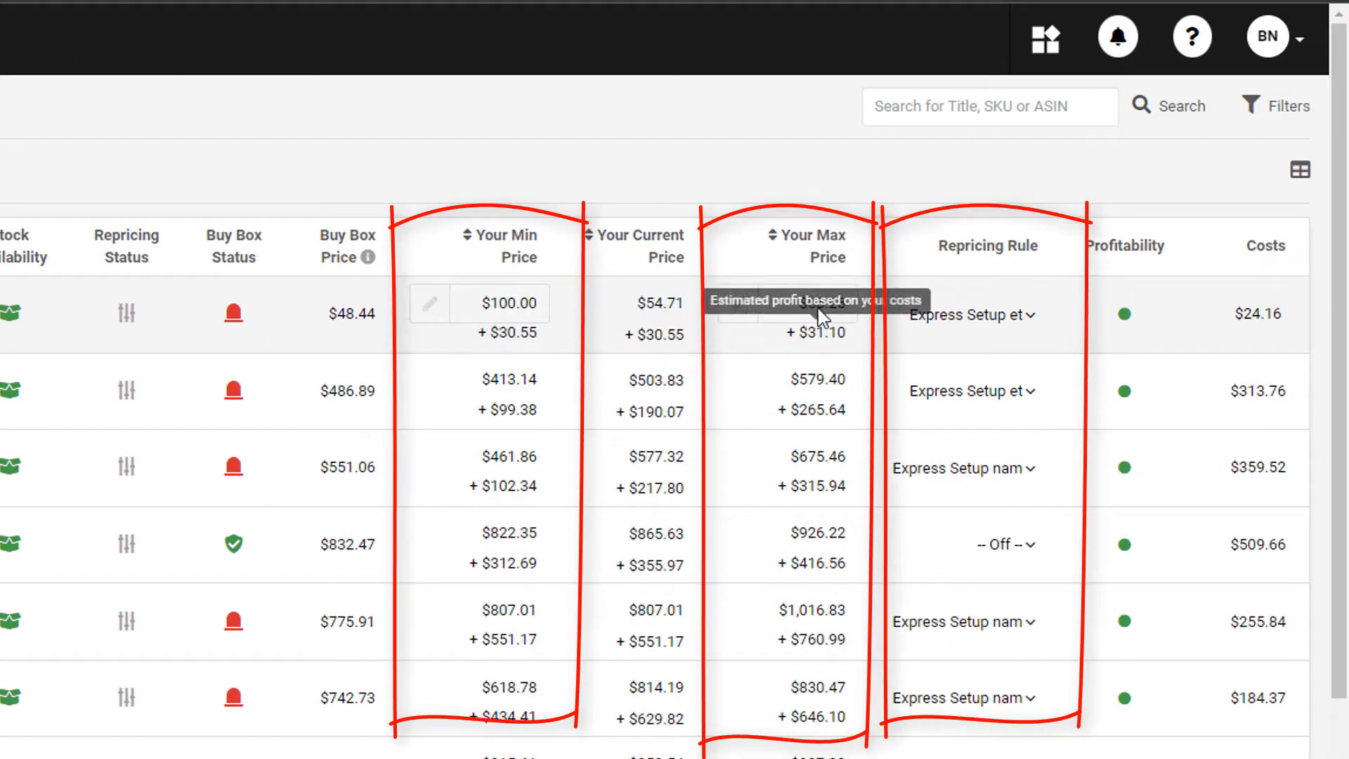
Step: Set the first product's maximum price to $150 and switch its repricing rule to Off
left_click(847, 304)
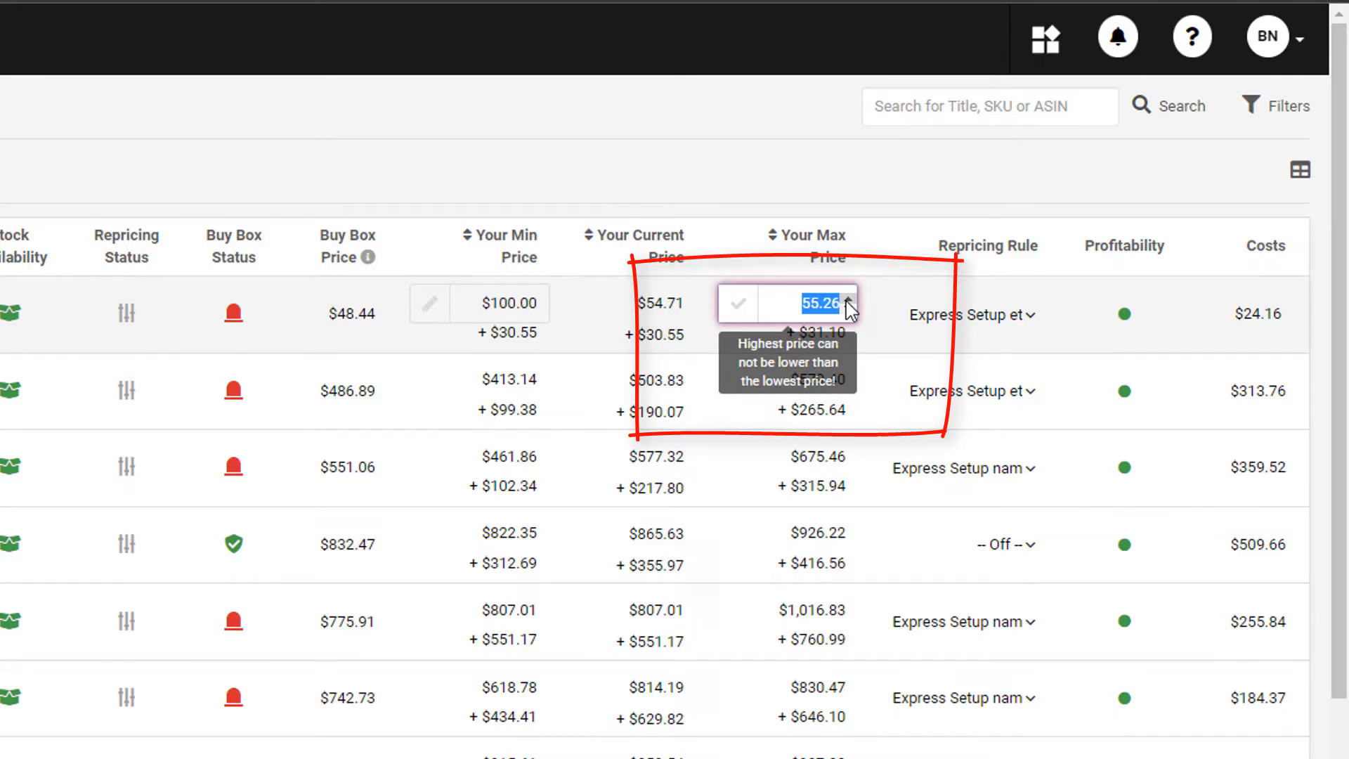
type("150")
key("Return")
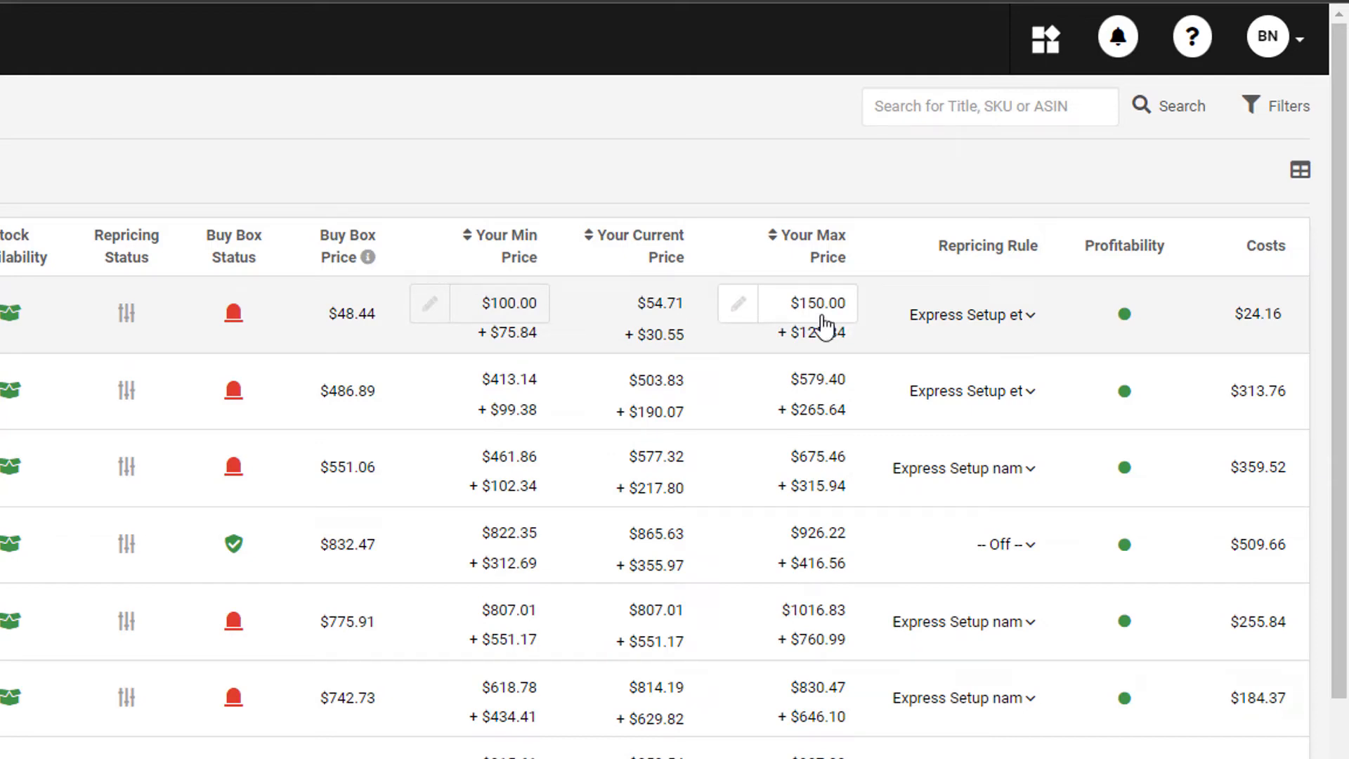
left_click(1028, 316)
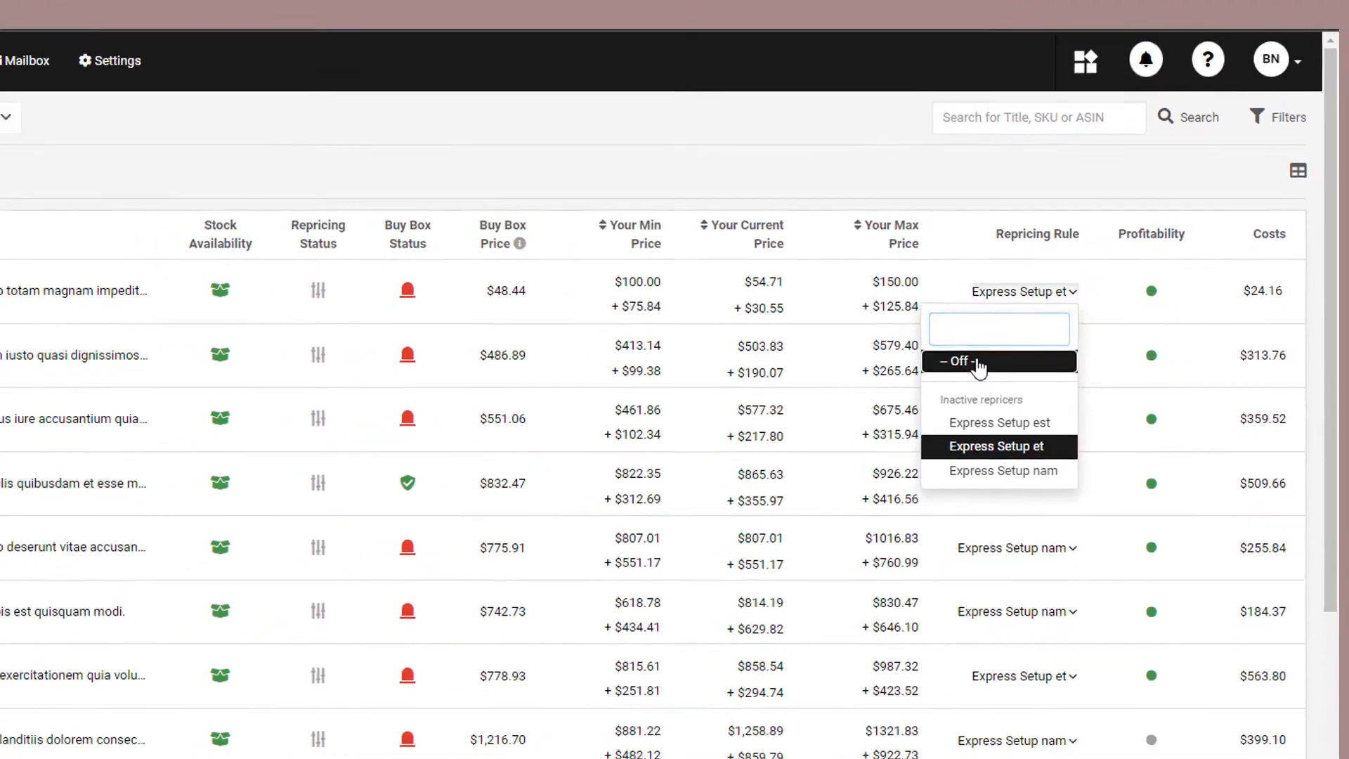
left_click(978, 363)
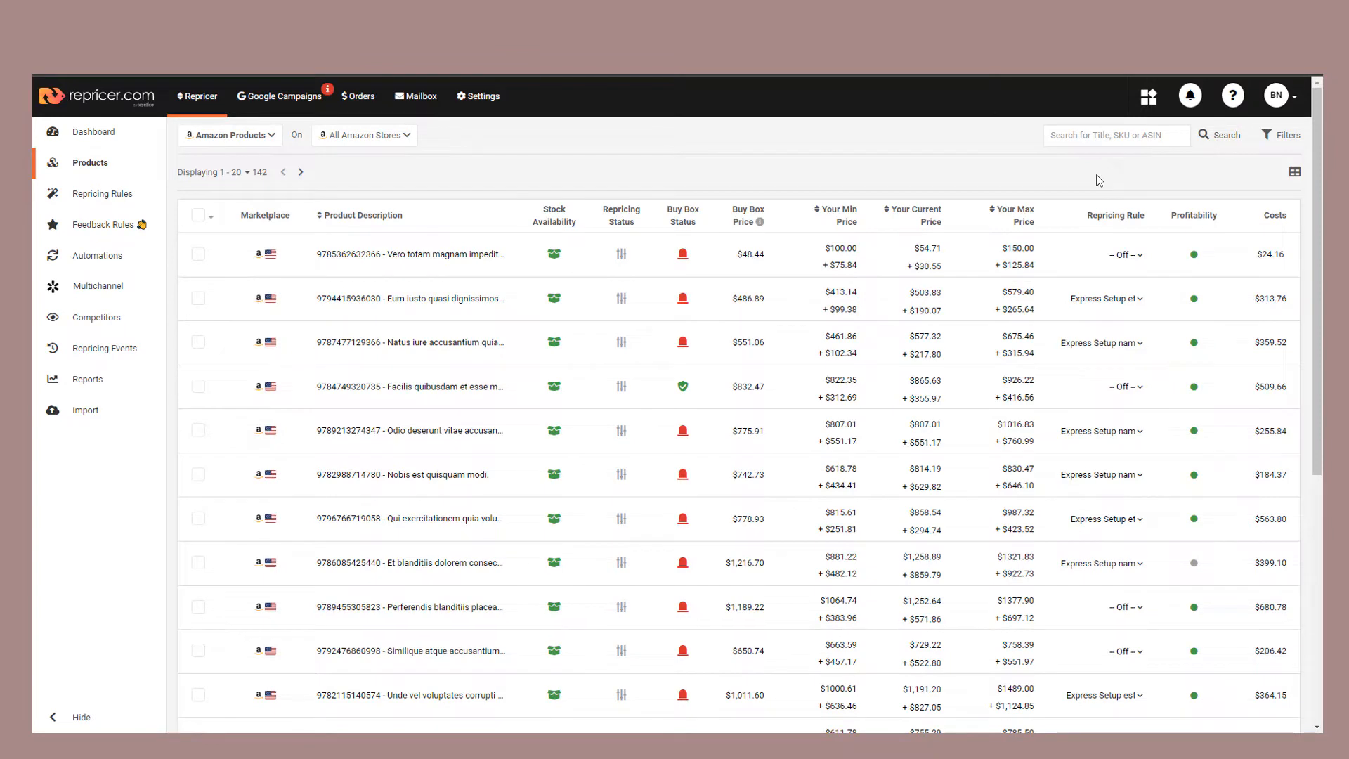
Step: Review the first product's details, from product and sales info down to its profitability breakdown, then close them
left_click(410, 249)
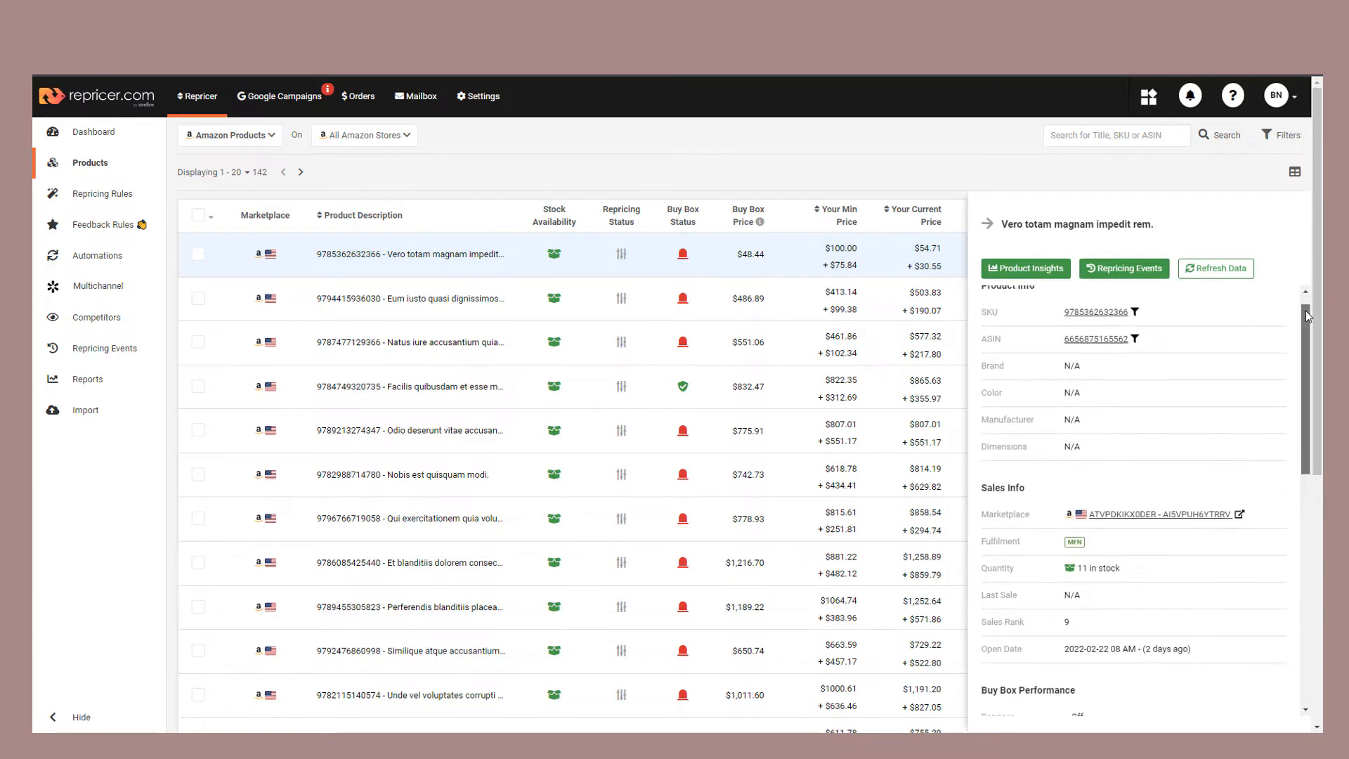
left_click_drag(1309, 304, 1324, 546)
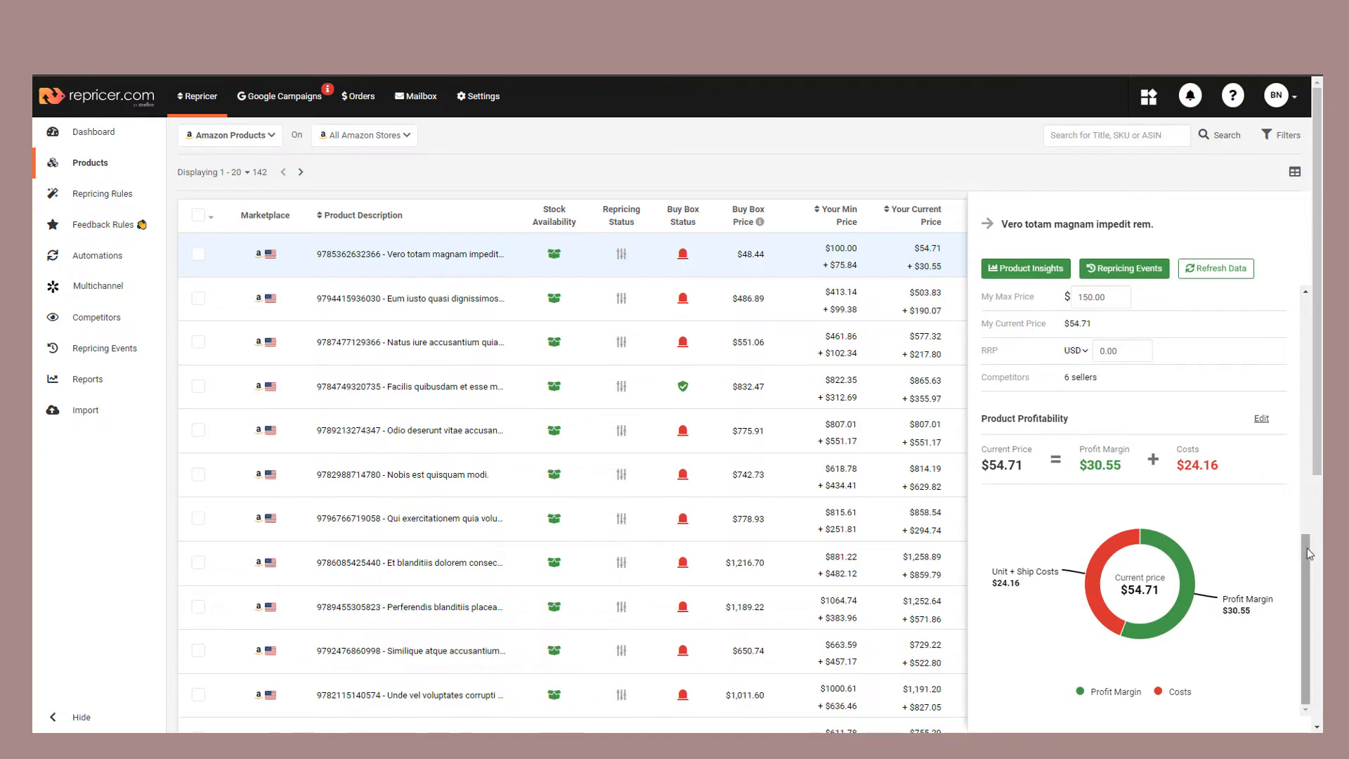
left_click_drag(1307, 548, 1273, 294)
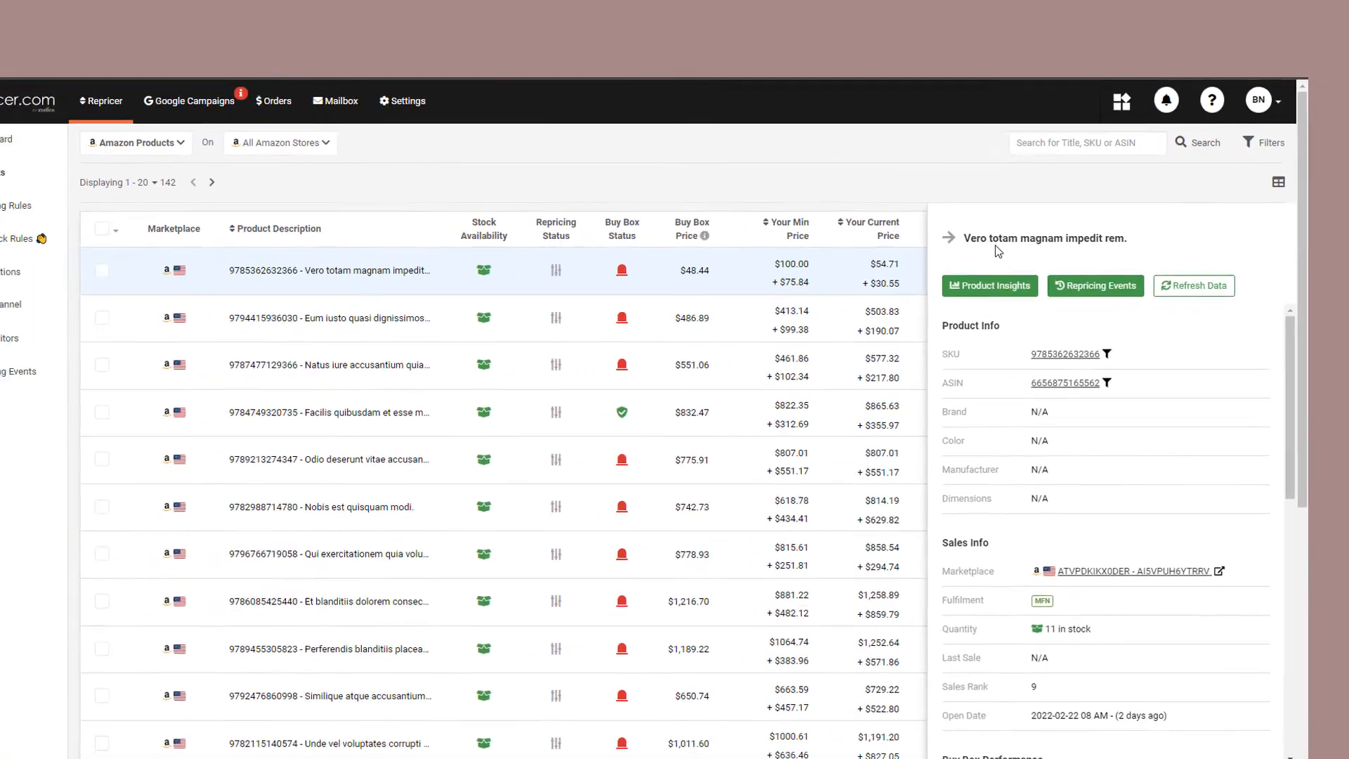
left_click(948, 238)
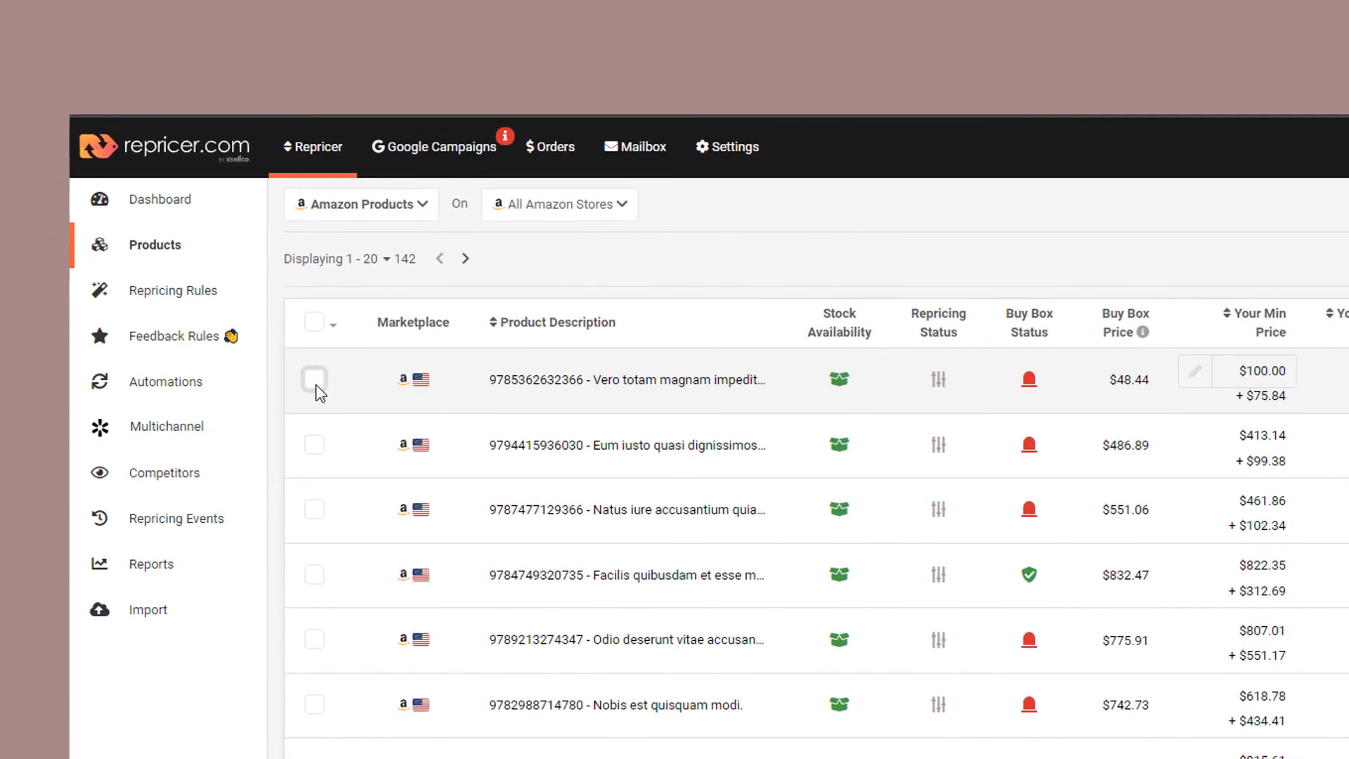
Step: Select the first two products, then extend the selection to all products on the current page
left_click(316, 383)
left_click(314, 445)
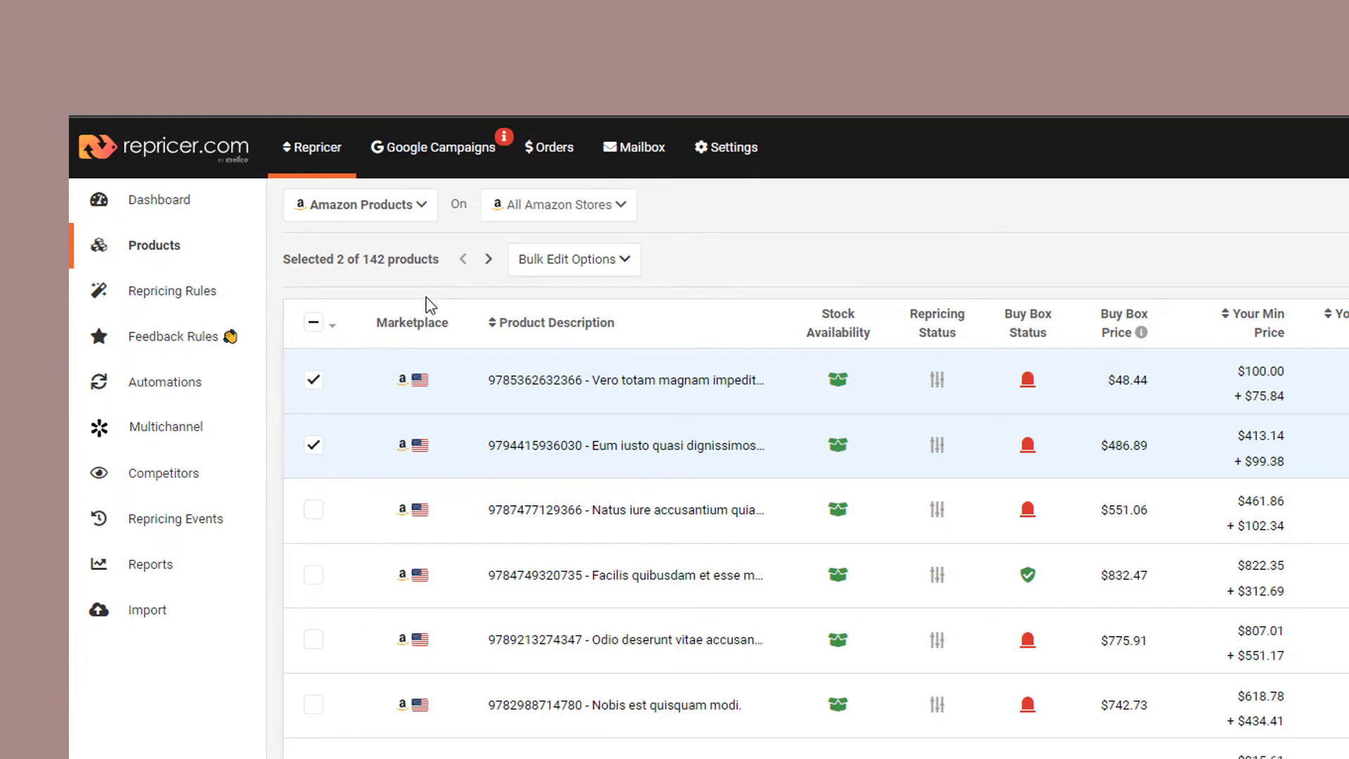
left_click(314, 325)
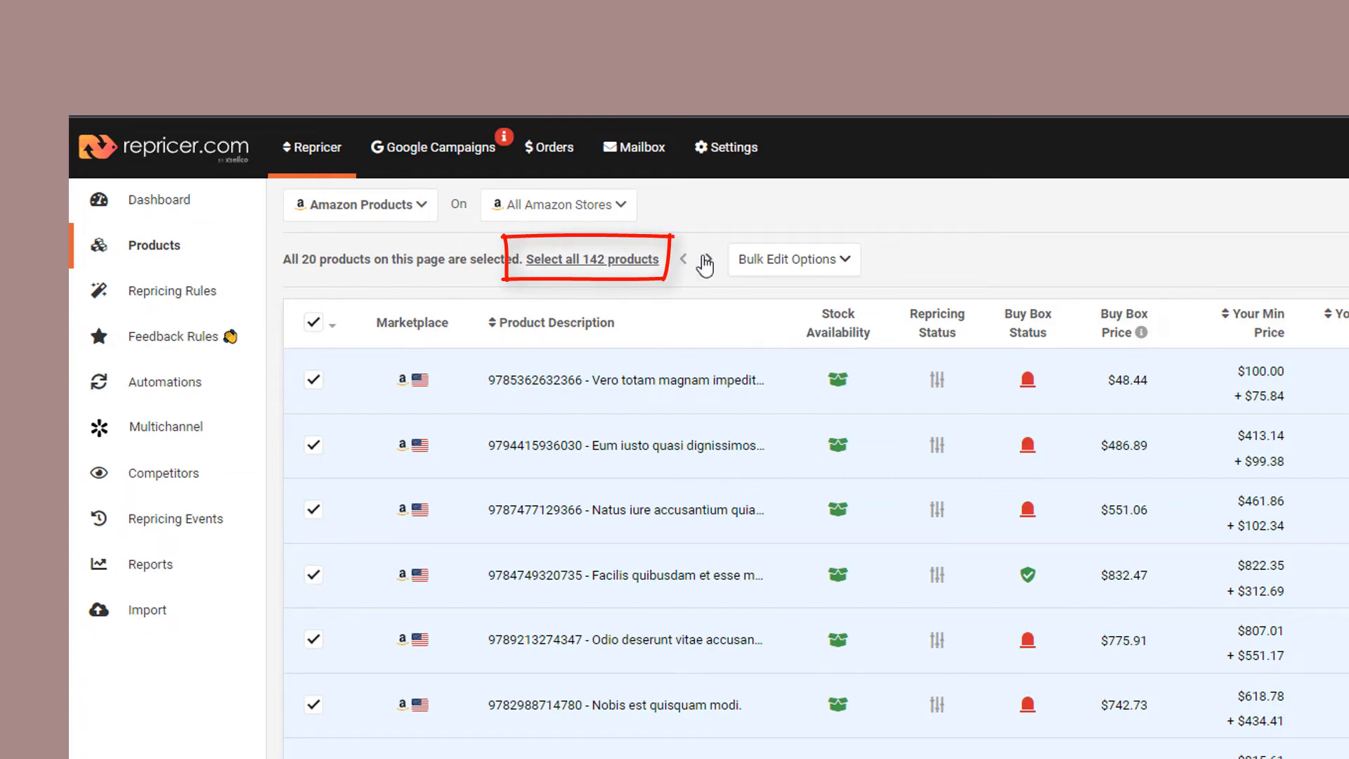
Step: Bulk-assign the Express Setup et repricer to the selected products
left_click(847, 264)
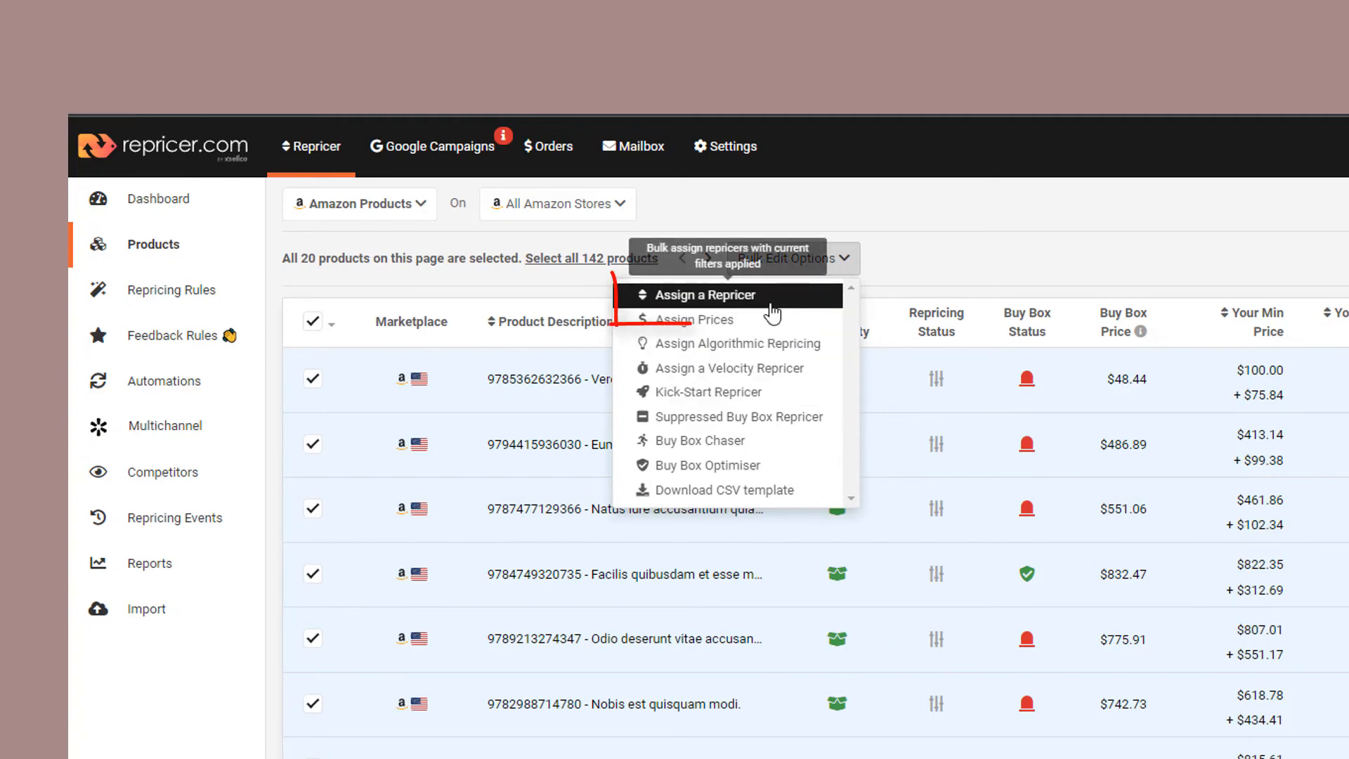
left_click(772, 314)
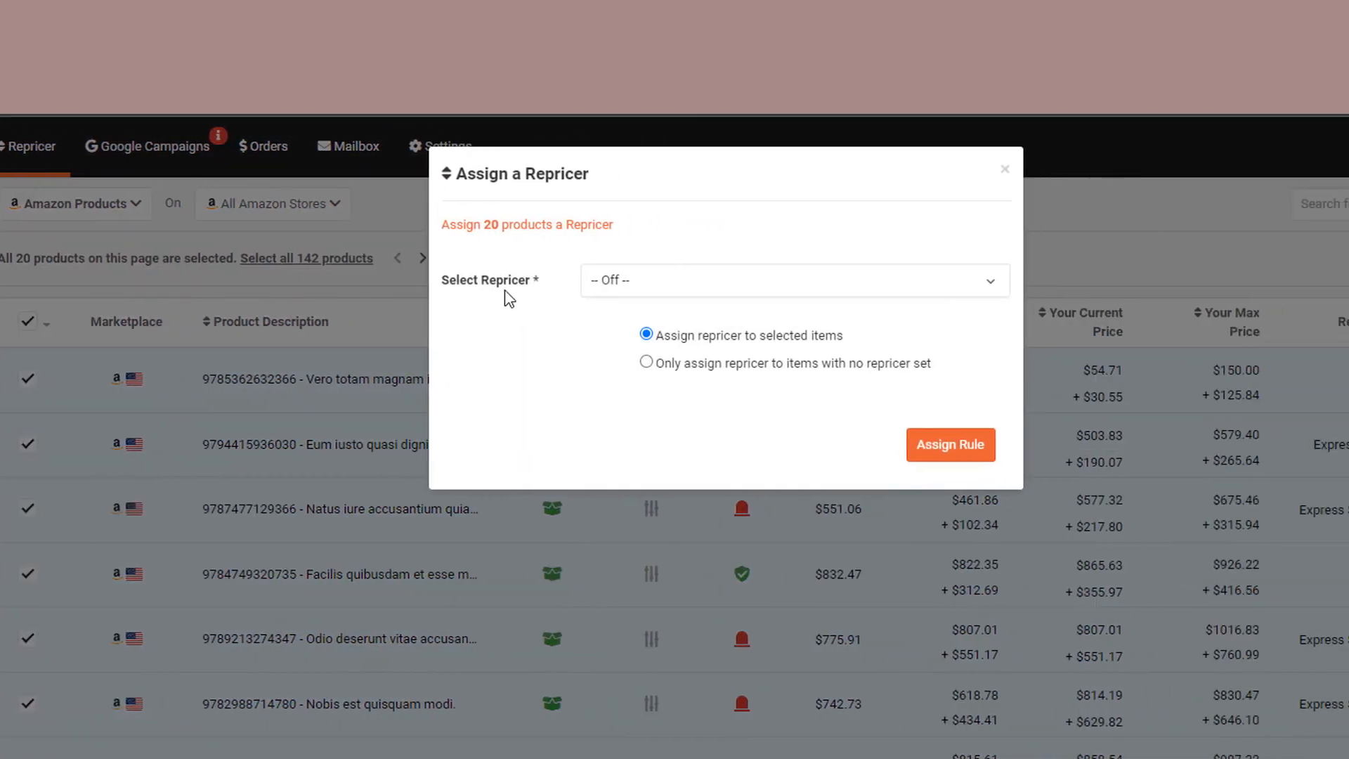
left_click(861, 282)
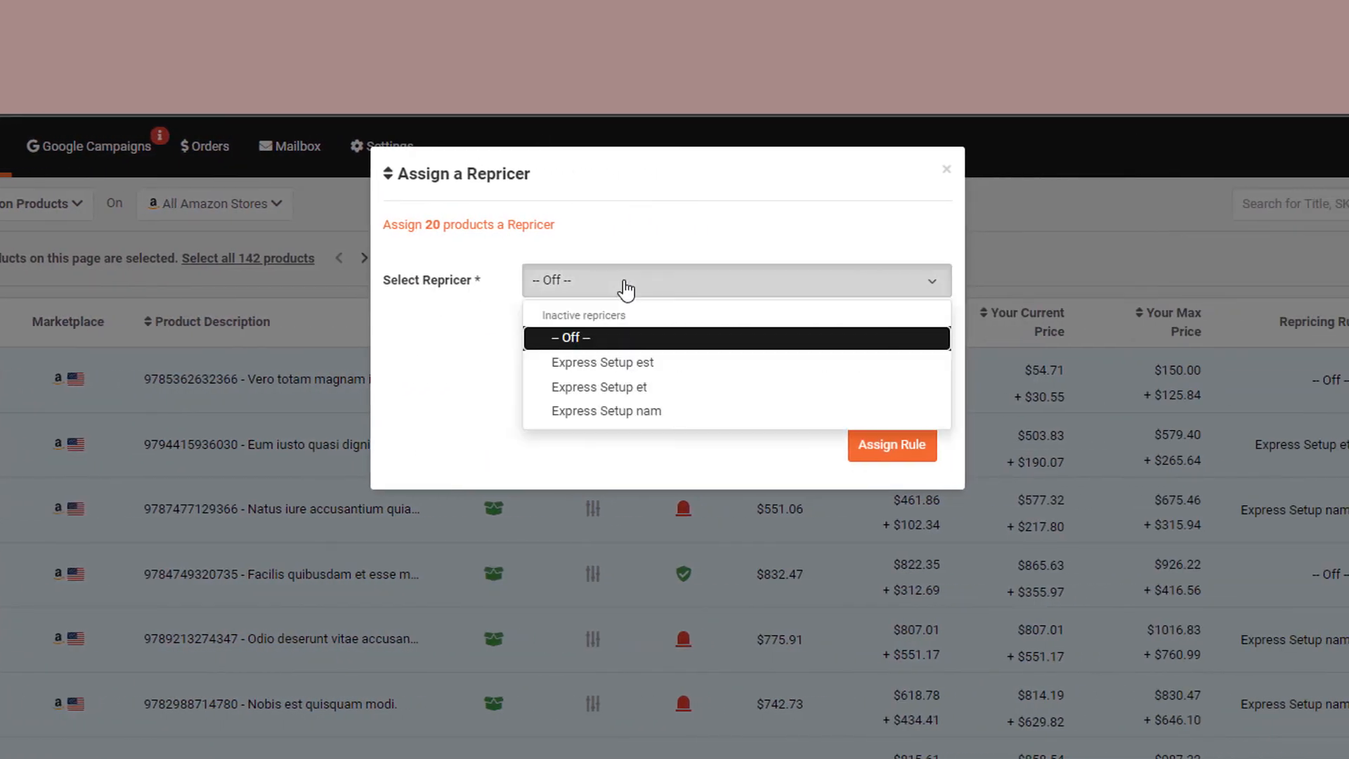
left_click(651, 389)
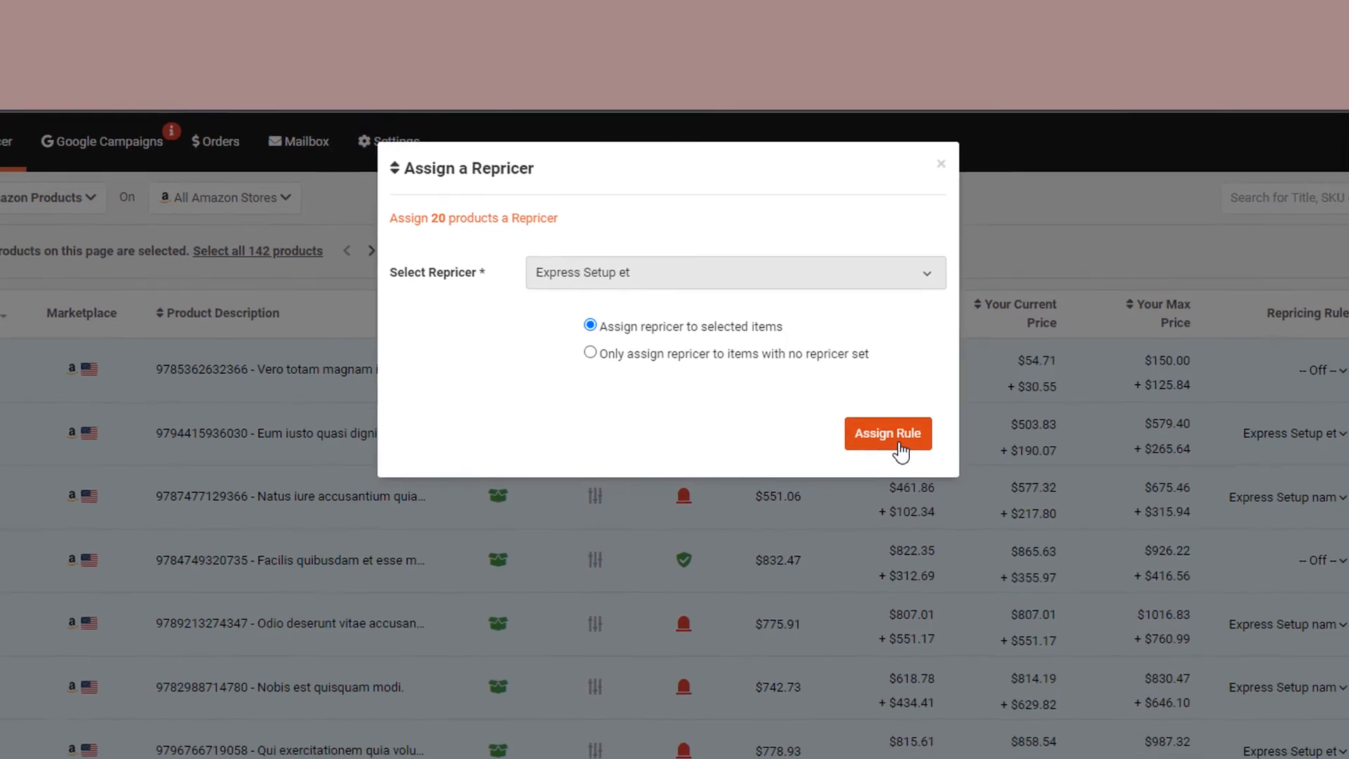
left_click(873, 396)
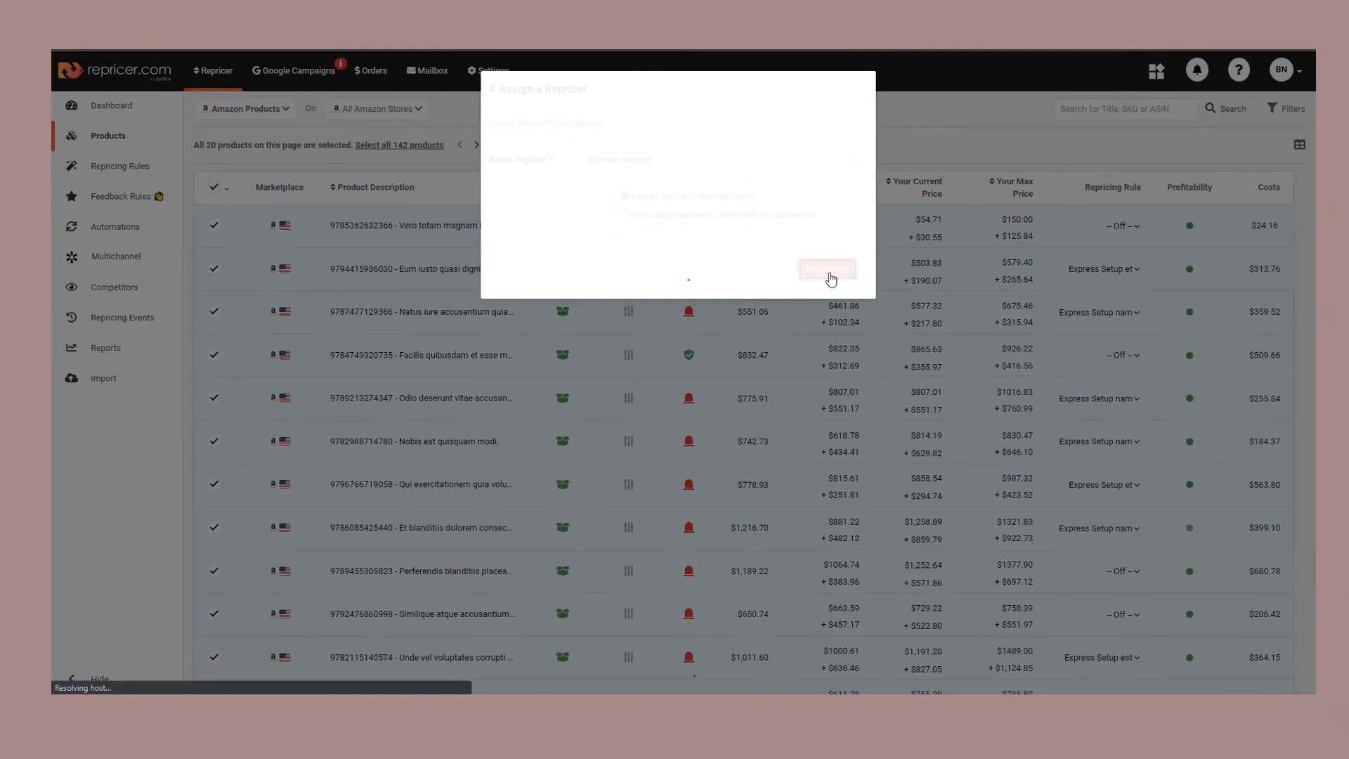